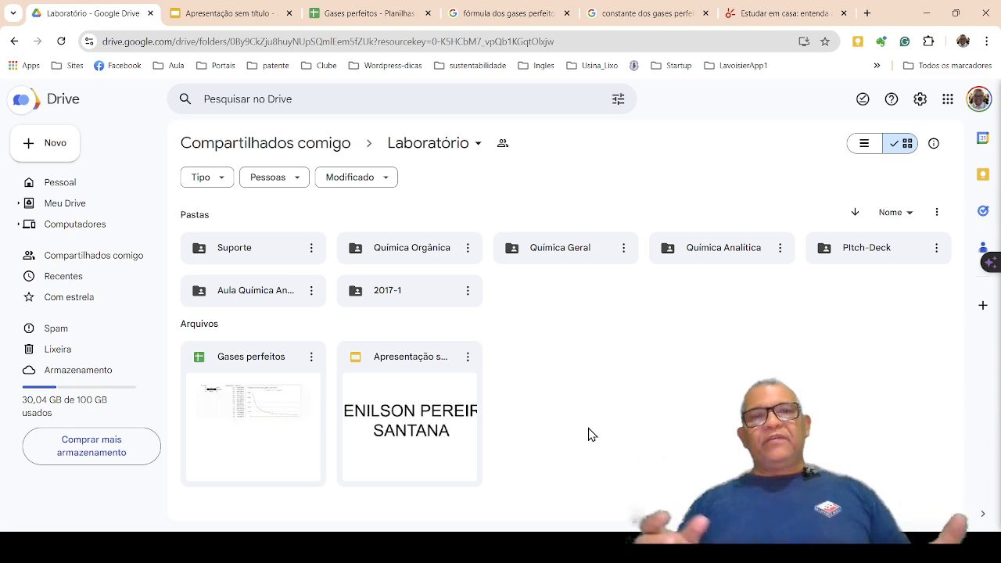
Open the Gases perfeitos spreadsheet and change the header in cell D1 to "Pressão (Pa)".
{"action": "left_click", "coordinate": [361, 25]}
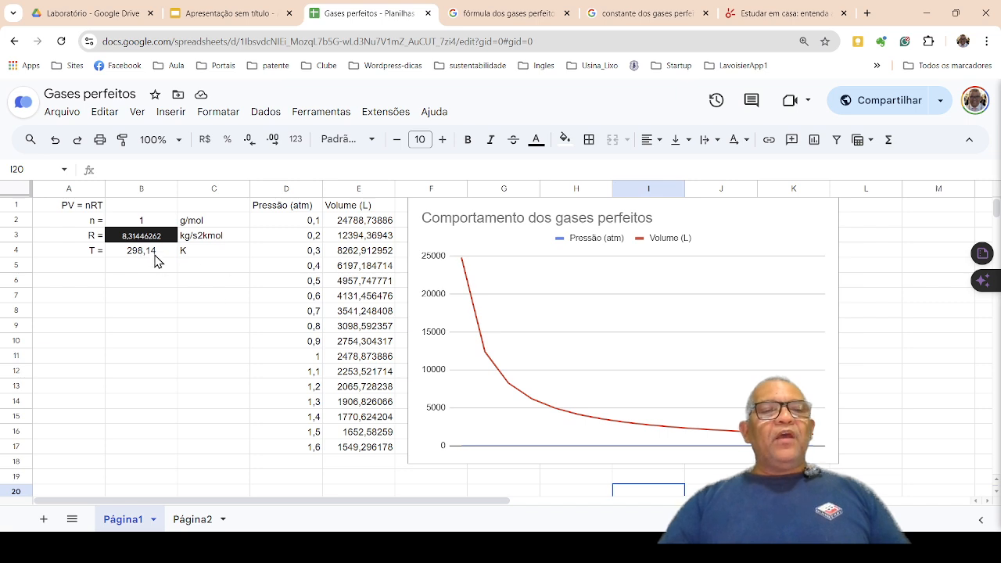
{"action": "left_click", "coordinate": [302, 208]}
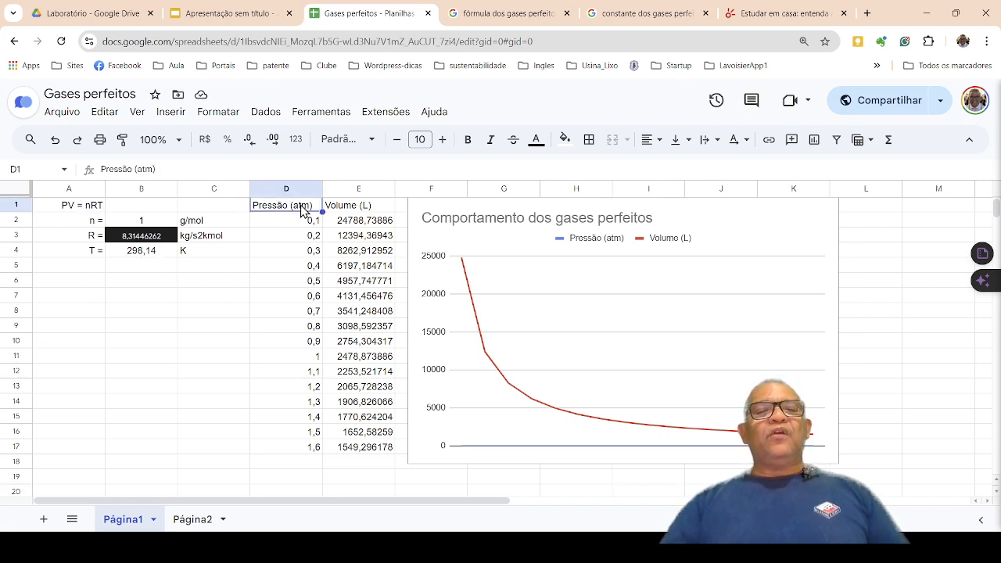
{"action": "key", "text": "Right"}
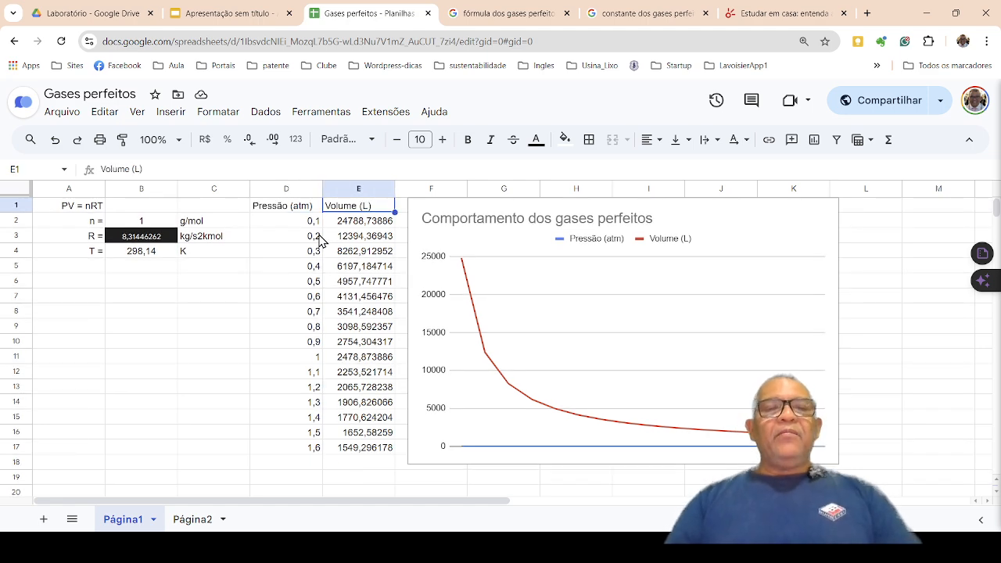
{"action": "left_click", "coordinate": [279, 213]}
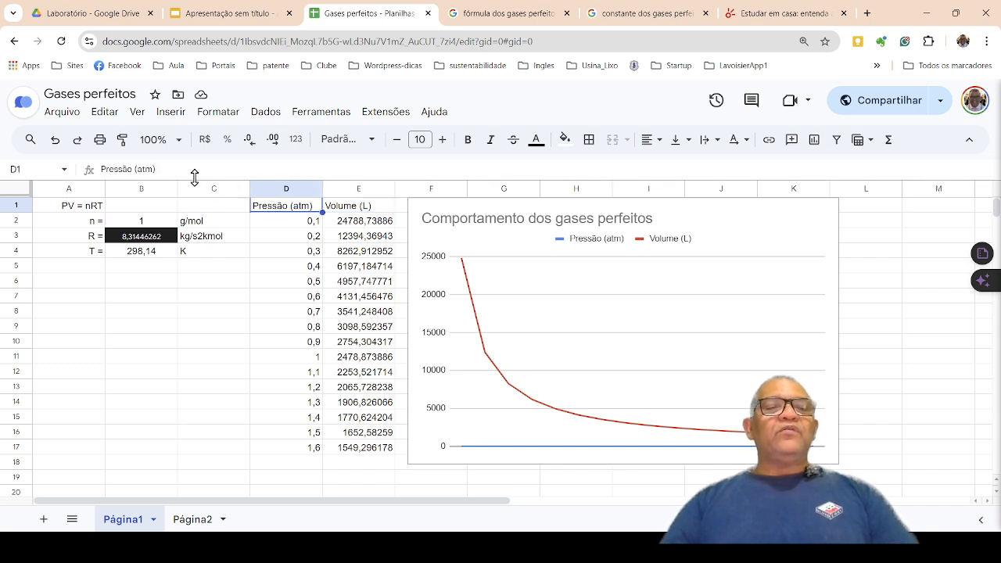
{"action": "left_click", "coordinate": [156, 169]}
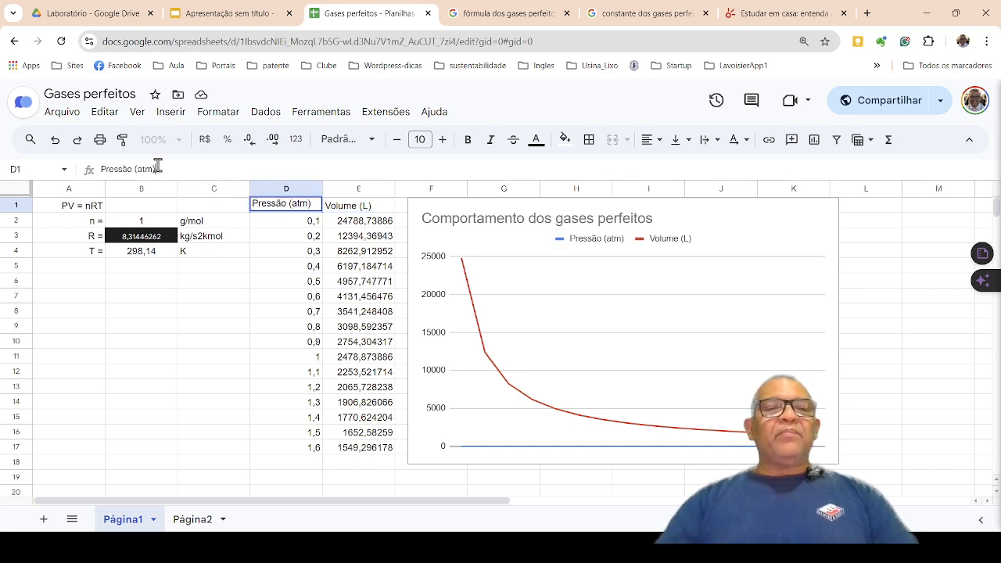
{"action": "key", "text": "Left"}
{"action": "key", "text": "shift+Left"}
{"action": "key", "text": "shift+Left"}
{"action": "key", "text": "shift+Left"}
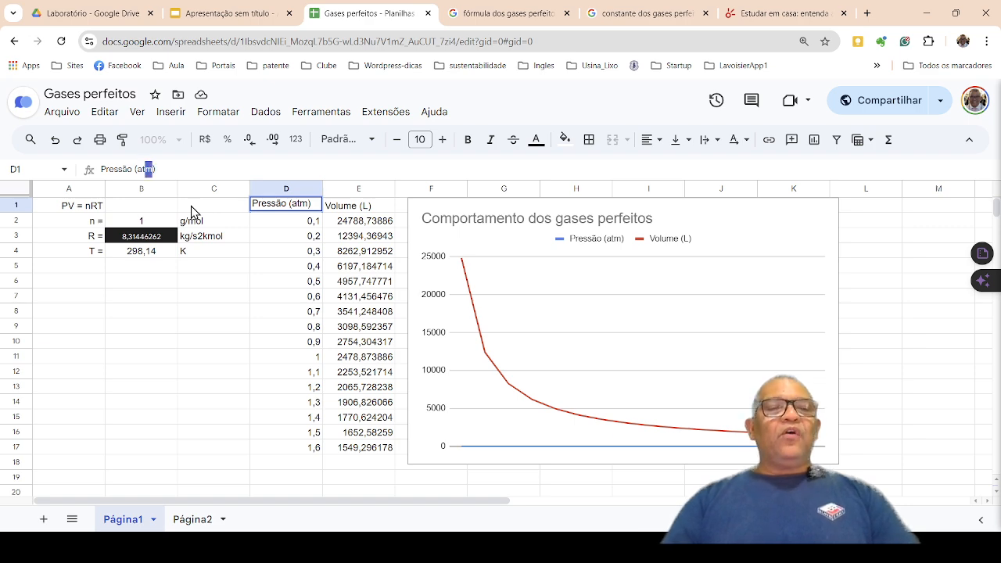
{"action": "type", "text": "Pa"}
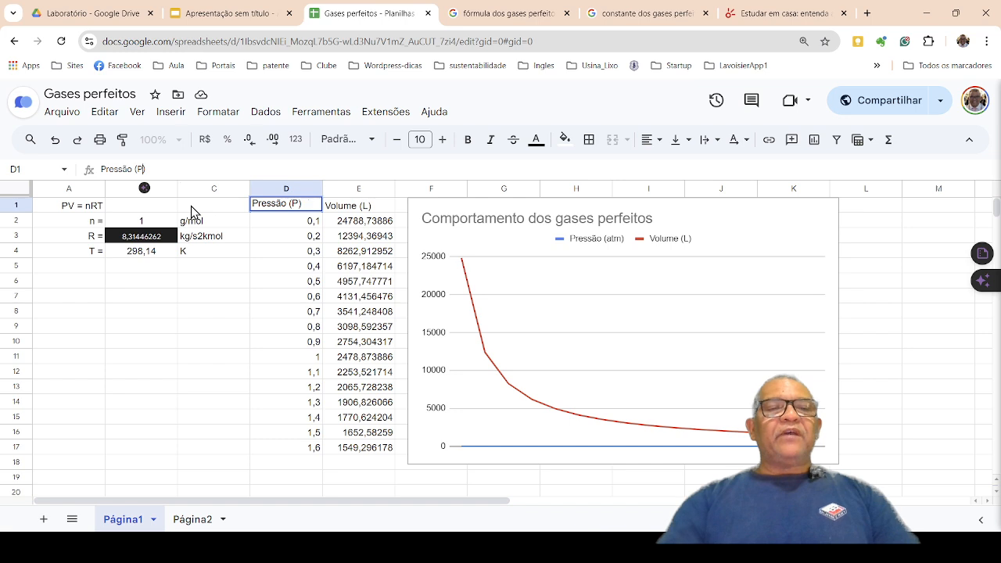
{"action": "key", "text": "Return"}
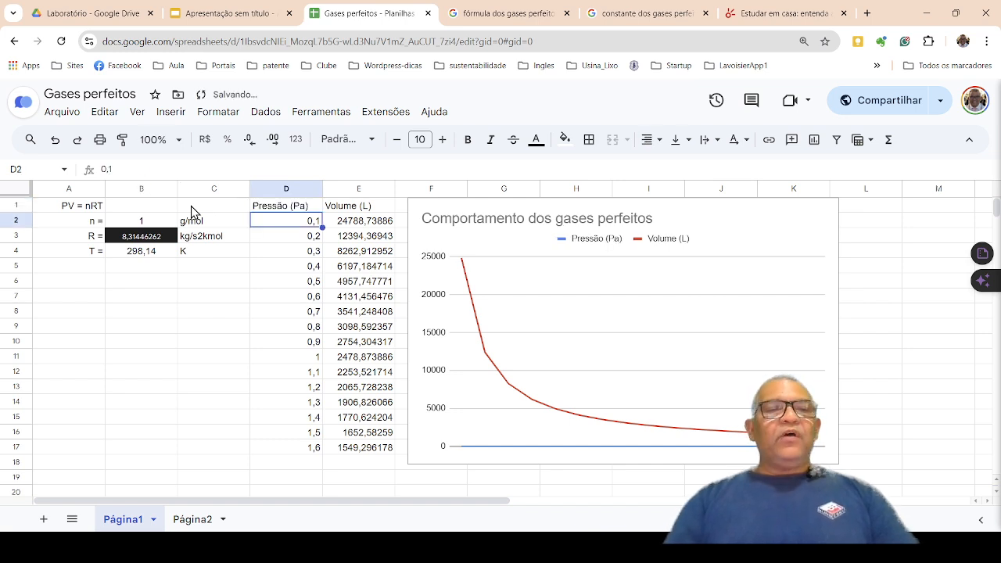
Change the unit in the volume header in cell E1 so that it reads "Volume (m3)".
{"action": "left_click", "coordinate": [354, 209]}
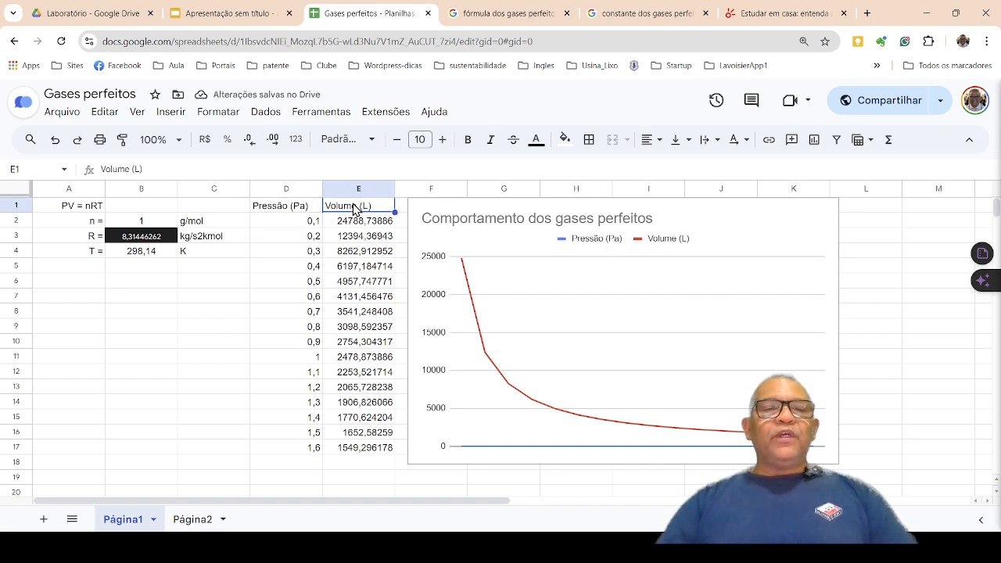
{"action": "left_click", "coordinate": [153, 172]}
{"action": "type", "text": "m3"}
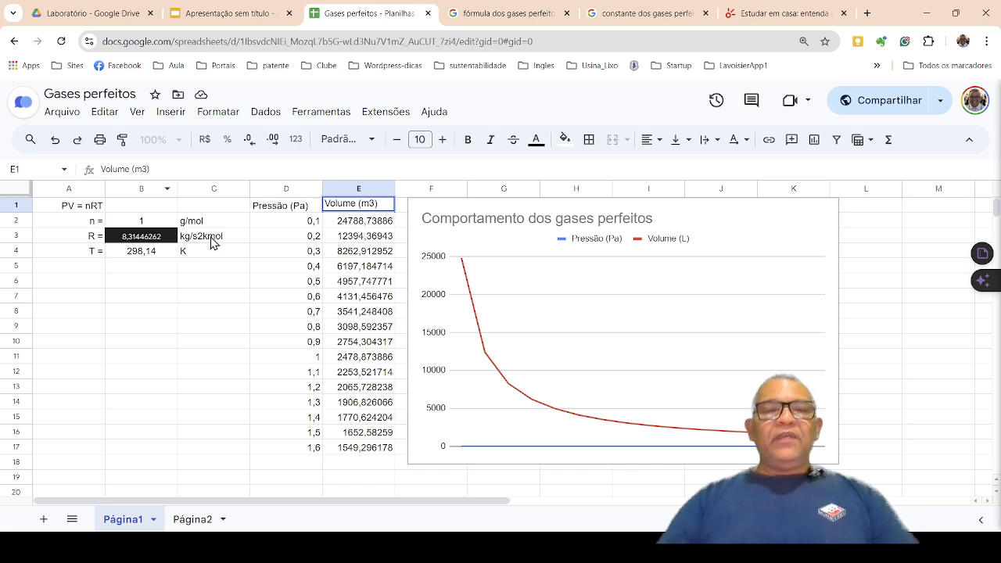
{"action": "key", "text": "Return"}
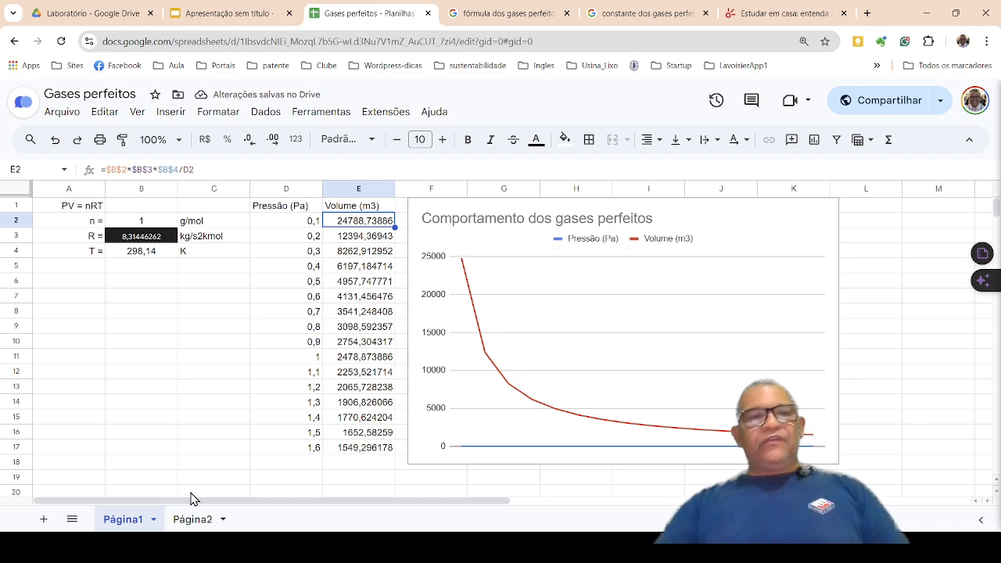
Examine the n, R and T inputs, the first pressure value, and the volume formula in cell E2.
{"action": "left_click", "coordinate": [68, 305]}
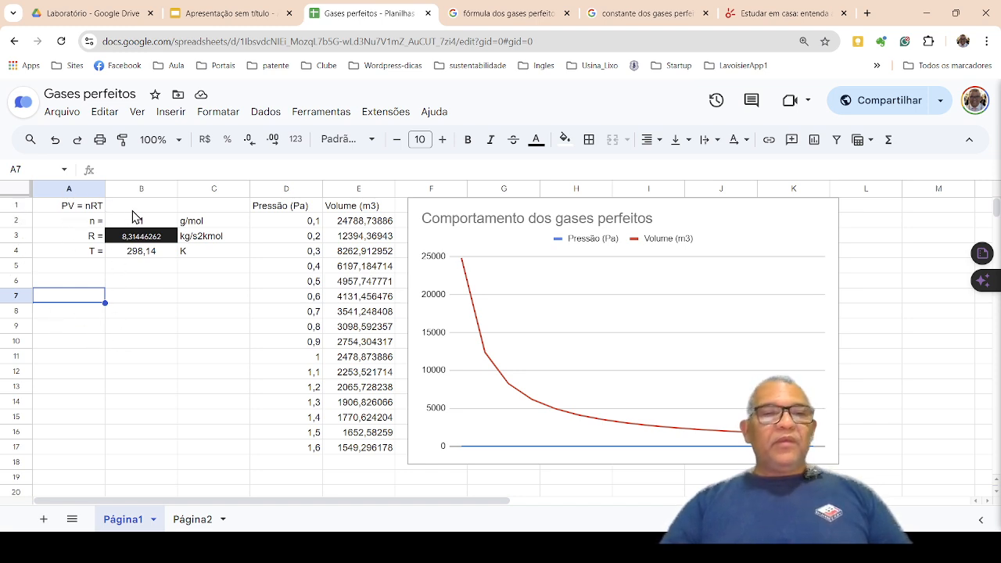
{"action": "left_click", "coordinate": [140, 301]}
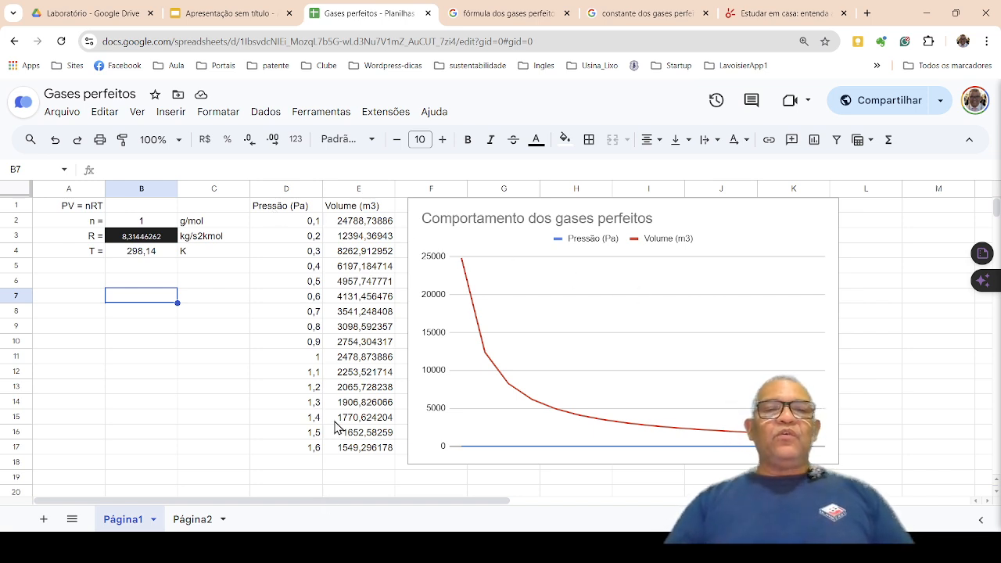
{"action": "left_click", "coordinate": [302, 208]}
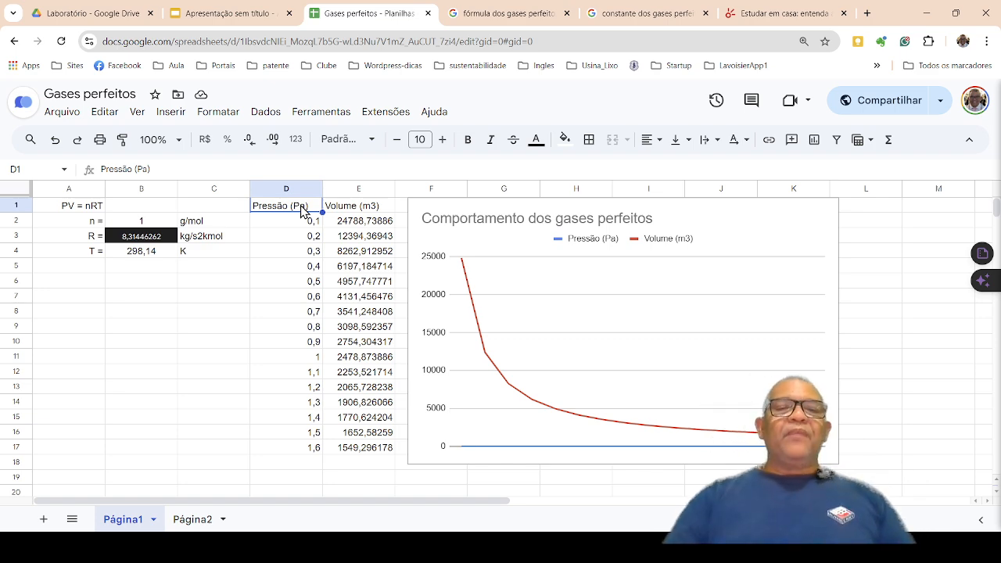
{"action": "left_click", "coordinate": [314, 226]}
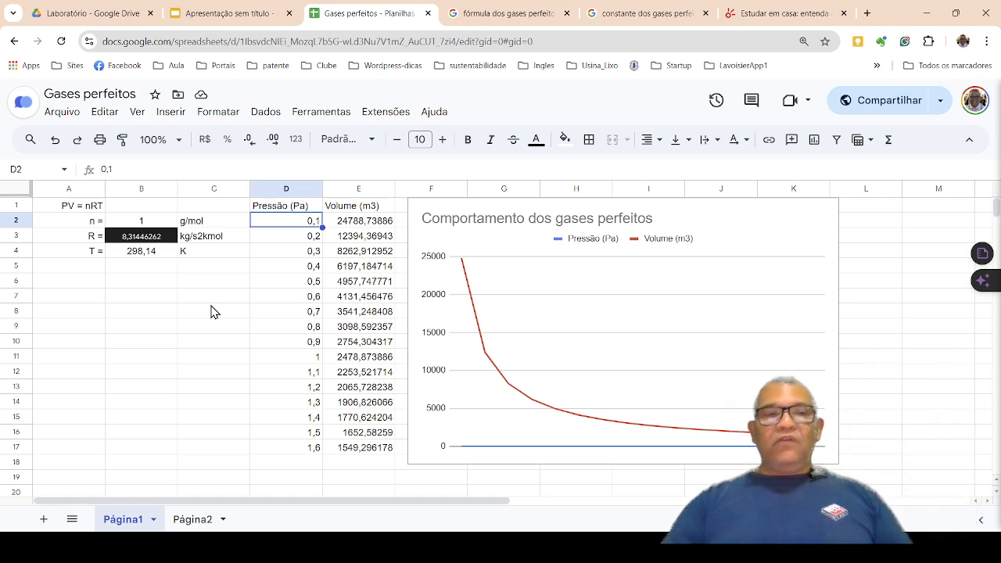
{"action": "key", "text": "Right"}
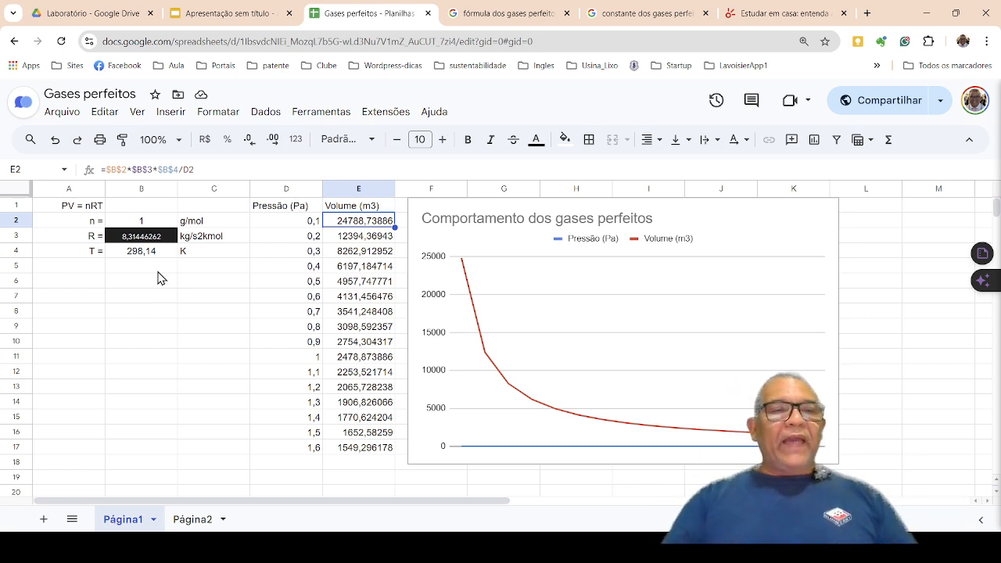
{"action": "left_click", "coordinate": [144, 222]}
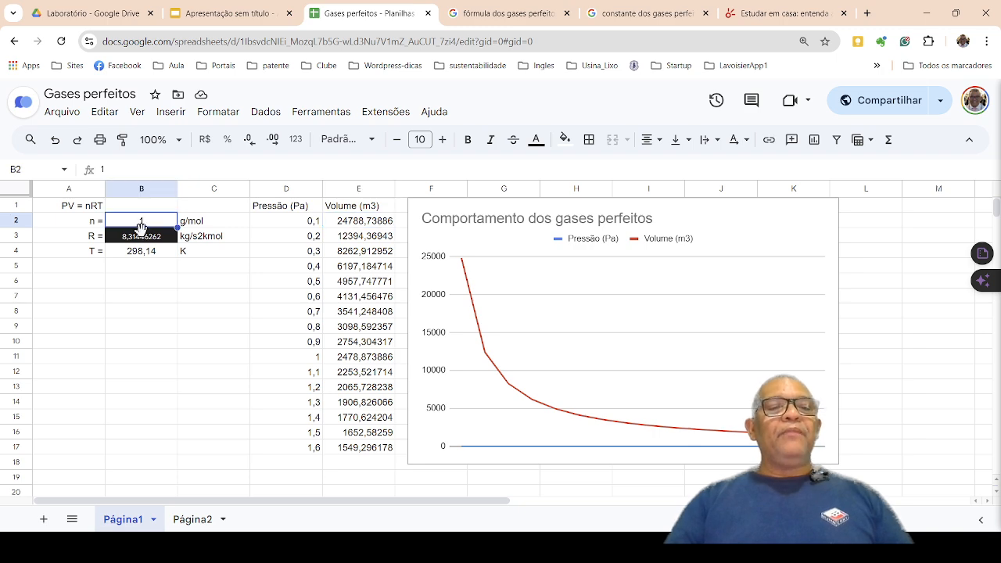
{"action": "left_click", "coordinate": [382, 222]}
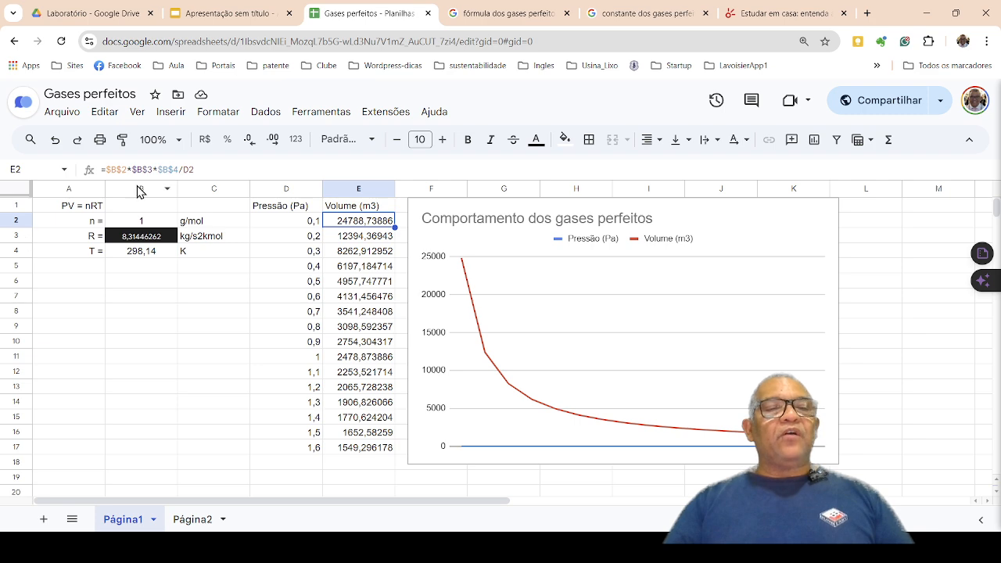
{"action": "left_click", "coordinate": [19, 234]}
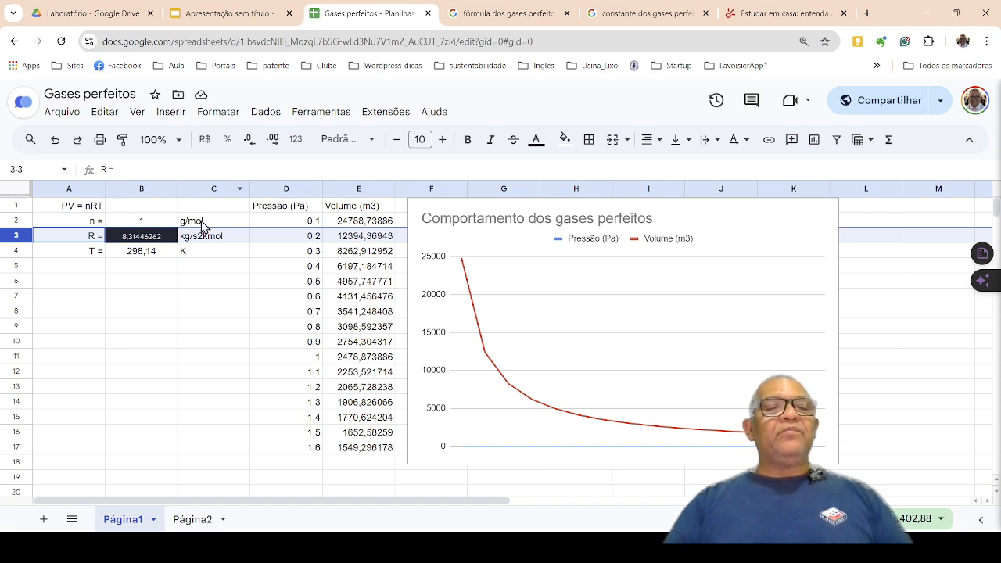
{"action": "left_click", "coordinate": [361, 223]}
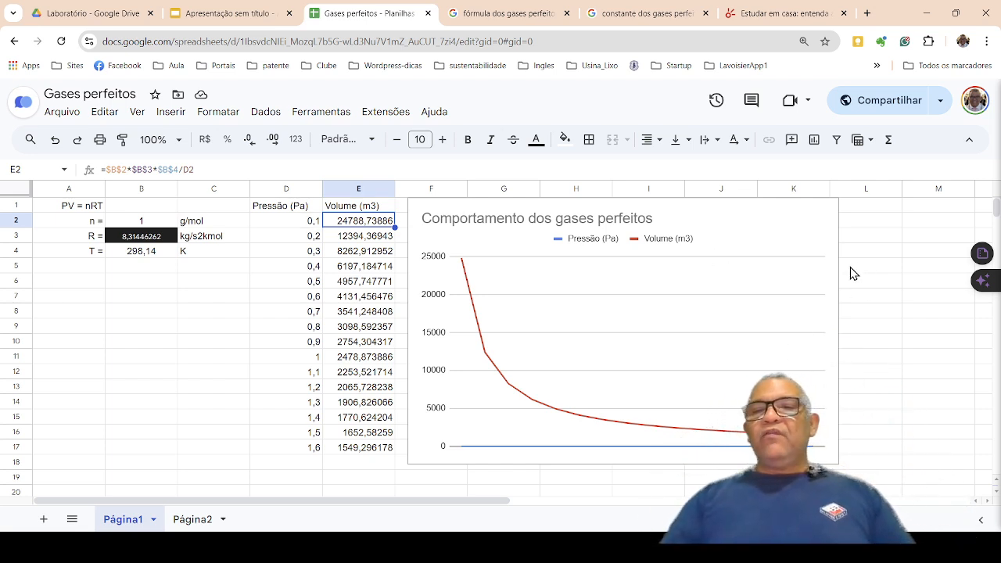
Delete the existing "Comportamento dos gases perfeitos" chart from the sheet.
{"action": "left_click", "coordinate": [831, 277]}
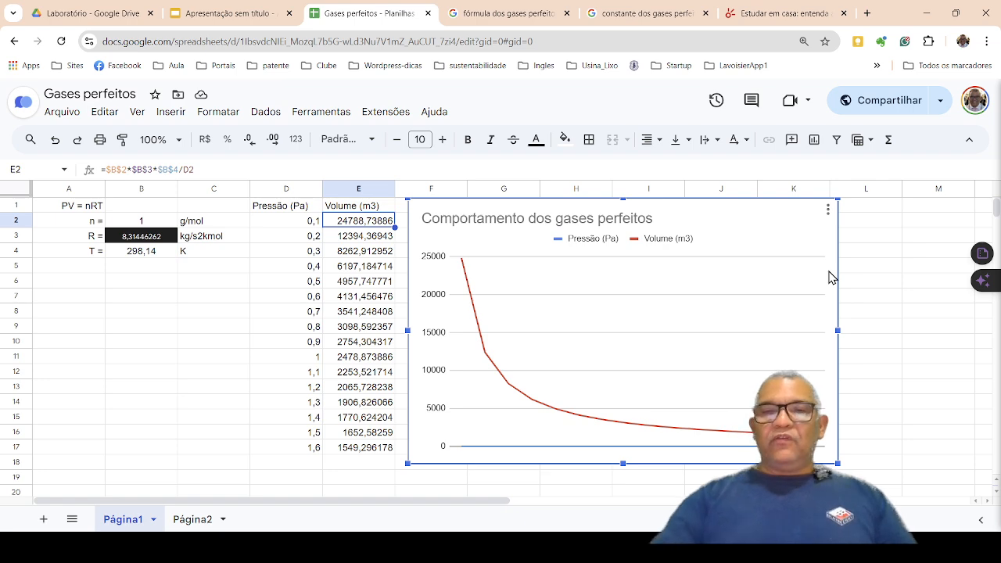
{"action": "key", "text": "Delete"}
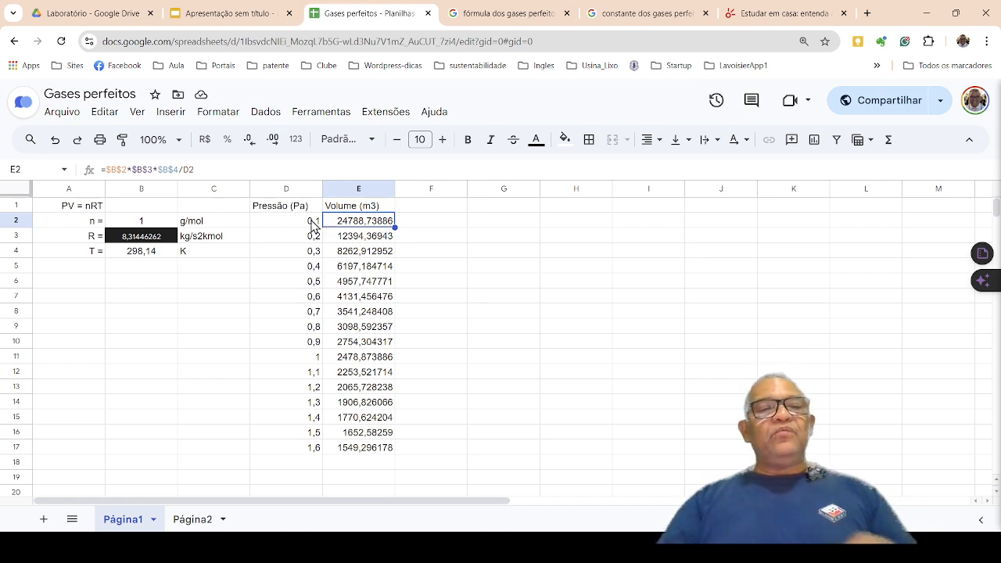
Review the volume formulas in cells E3, E4, E5 and E6.
{"action": "left_click", "coordinate": [362, 241]}
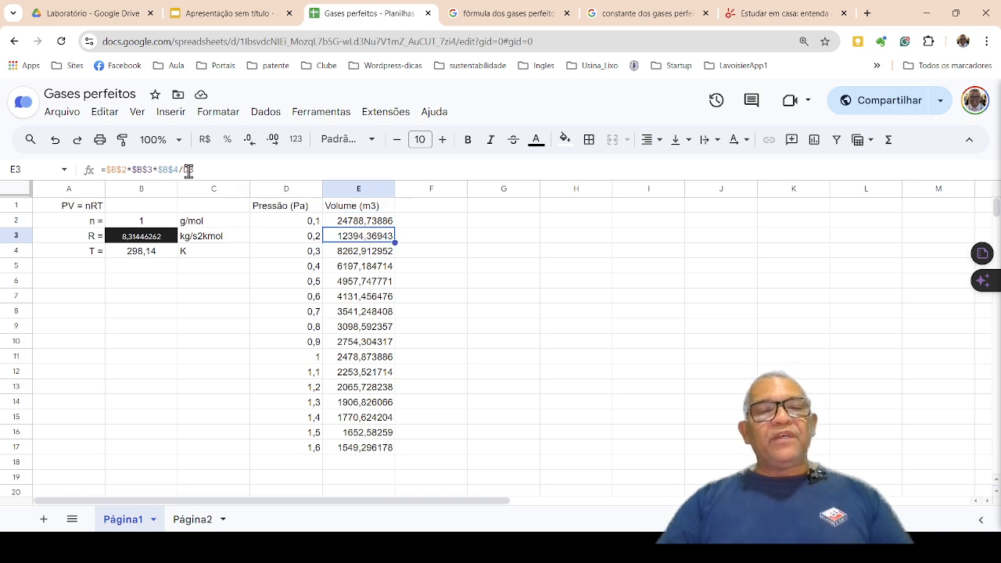
{"action": "left_click", "coordinate": [362, 256]}
{"action": "left_click", "coordinate": [364, 271]}
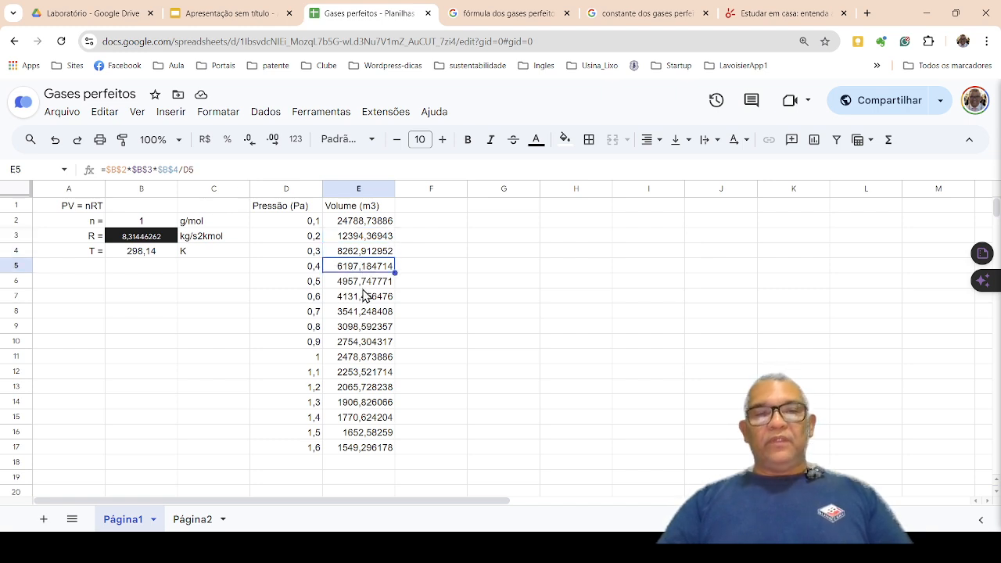
{"action": "left_click", "coordinate": [383, 284]}
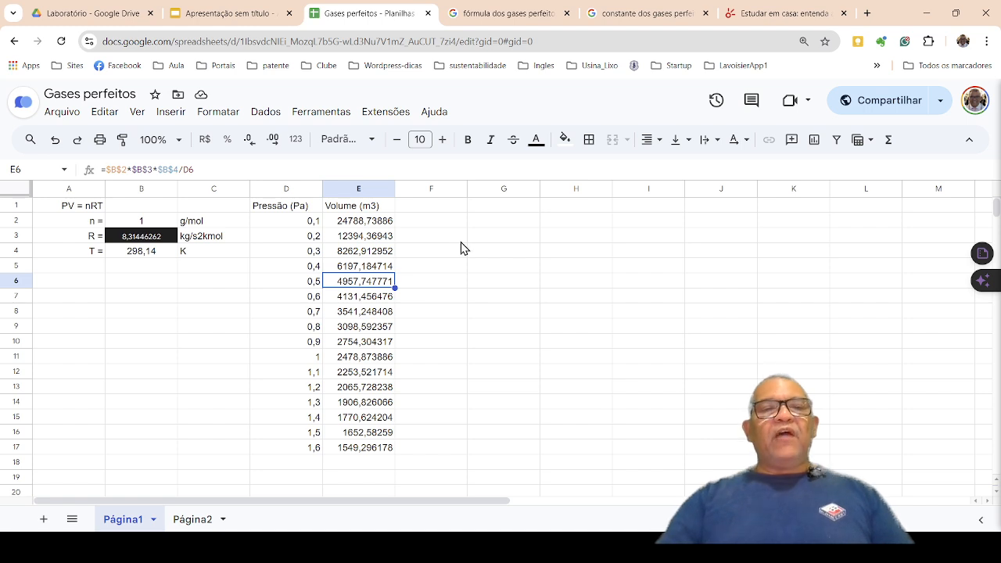
Insert a chart from the pressure and volume data in D1:E17, including the headers.
{"action": "left_click", "coordinate": [287, 188]}
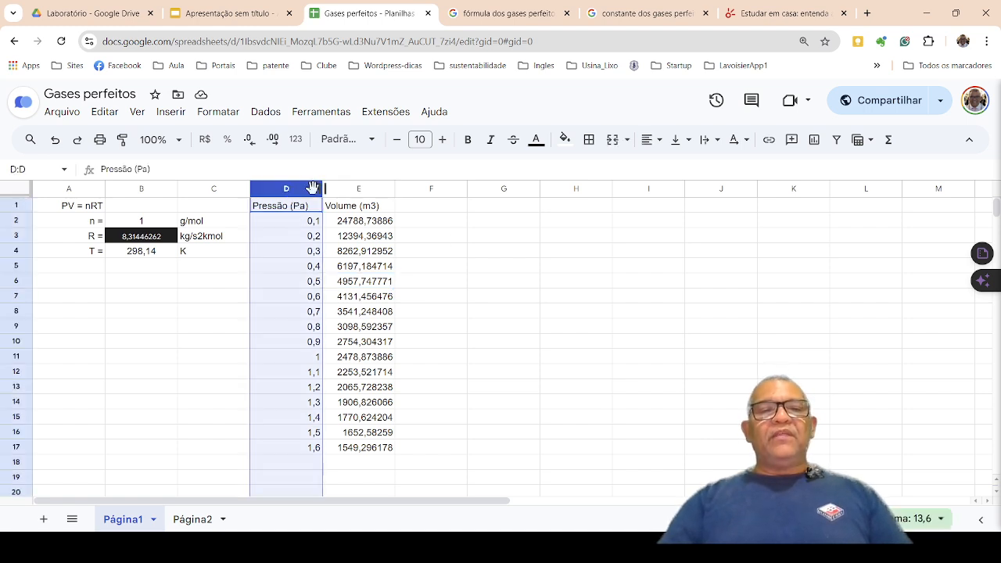
{"action": "mouse_move", "coordinate": [296, 187]}
{"action": "left_mouse_down"}
{"action": "mouse_move", "coordinate": [337, 188]}
{"action": "mouse_move", "coordinate": [294, 187]}
{"action": "left_mouse_up"}
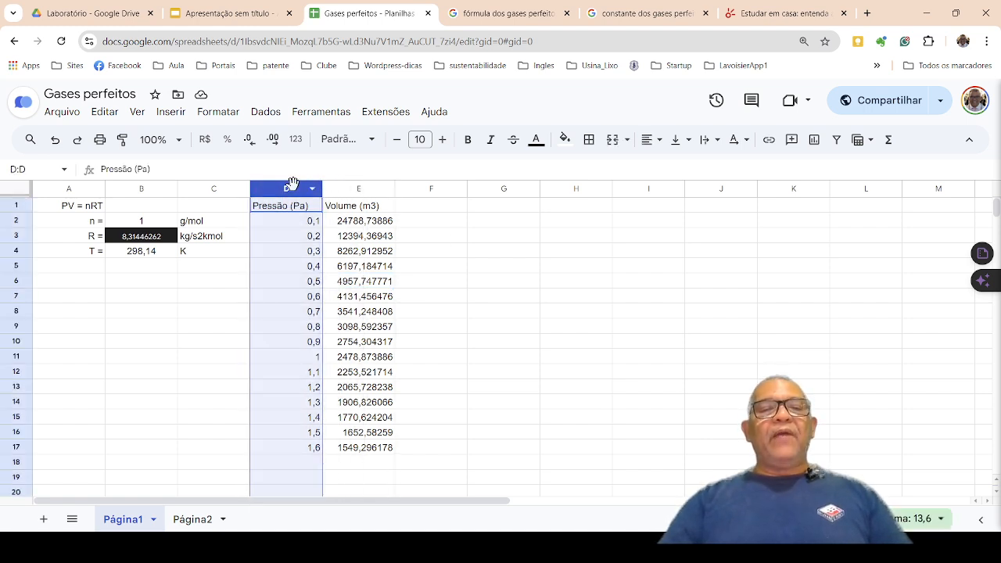
{"action": "left_click", "coordinate": [362, 190], "text": "shift"}
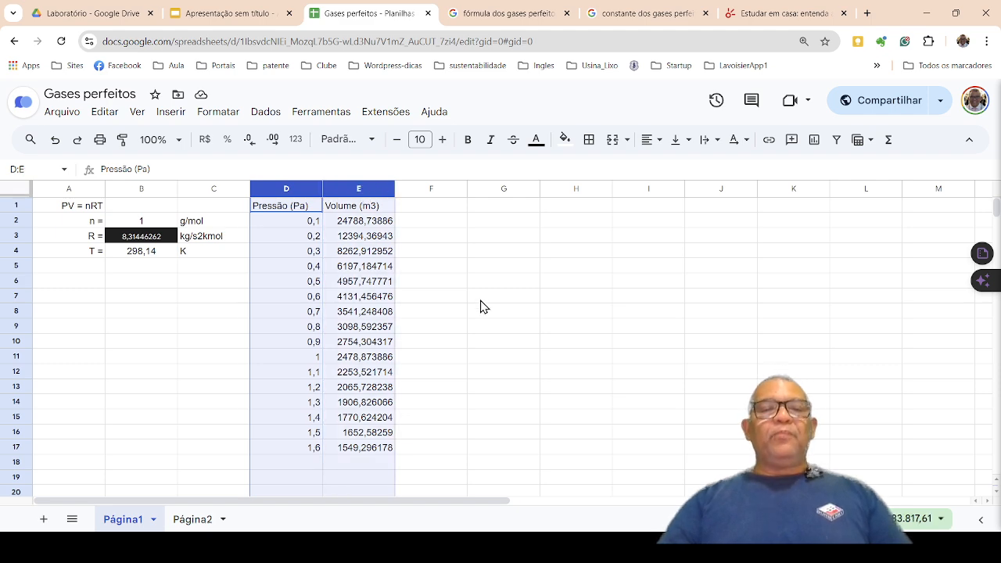
{"action": "left_click", "coordinate": [477, 305]}
{"action": "left_click_drag", "start_coordinate": [266, 209], "coordinate": [342, 454]}
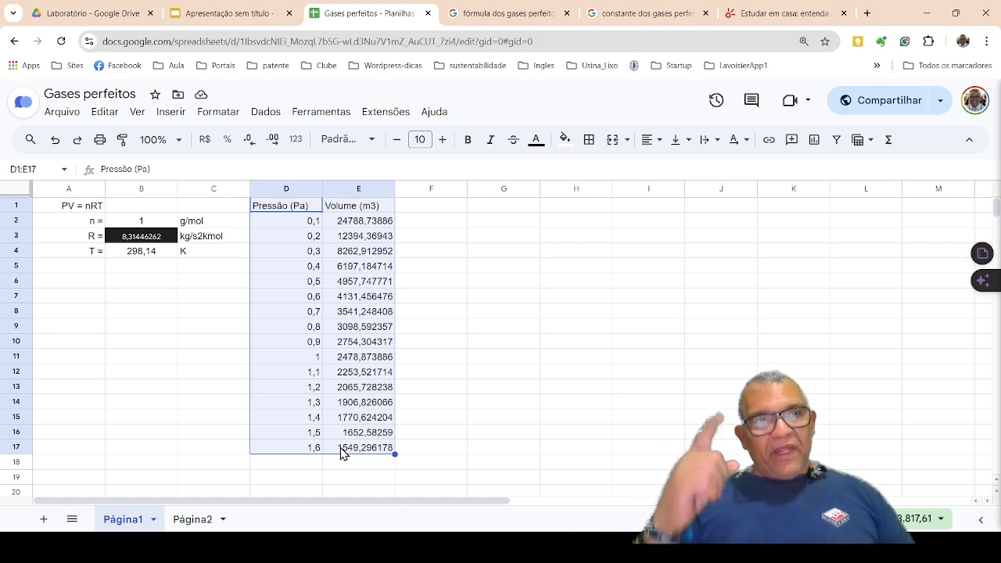
{"action": "left_click", "coordinate": [176, 117]}
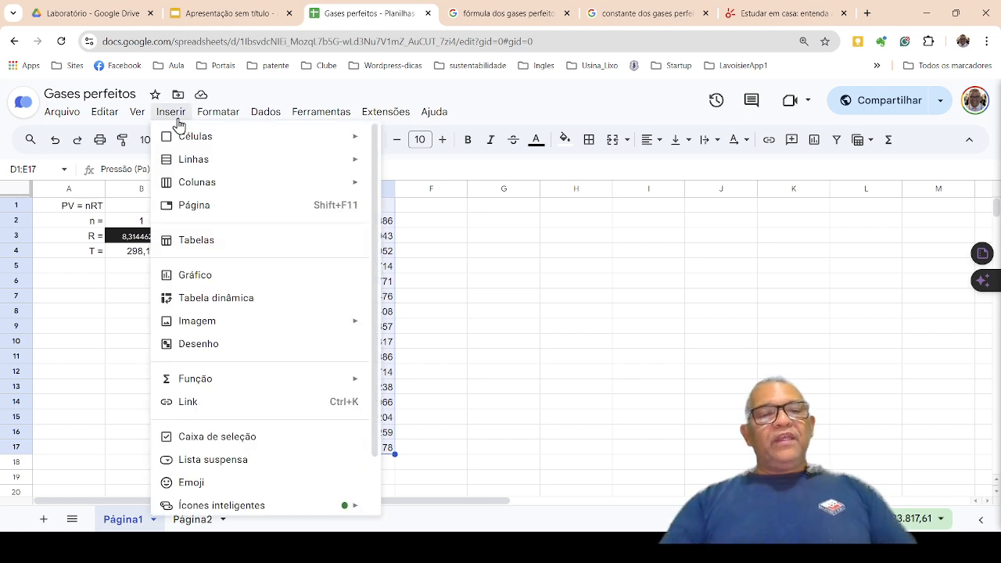
{"action": "left_click", "coordinate": [212, 279]}
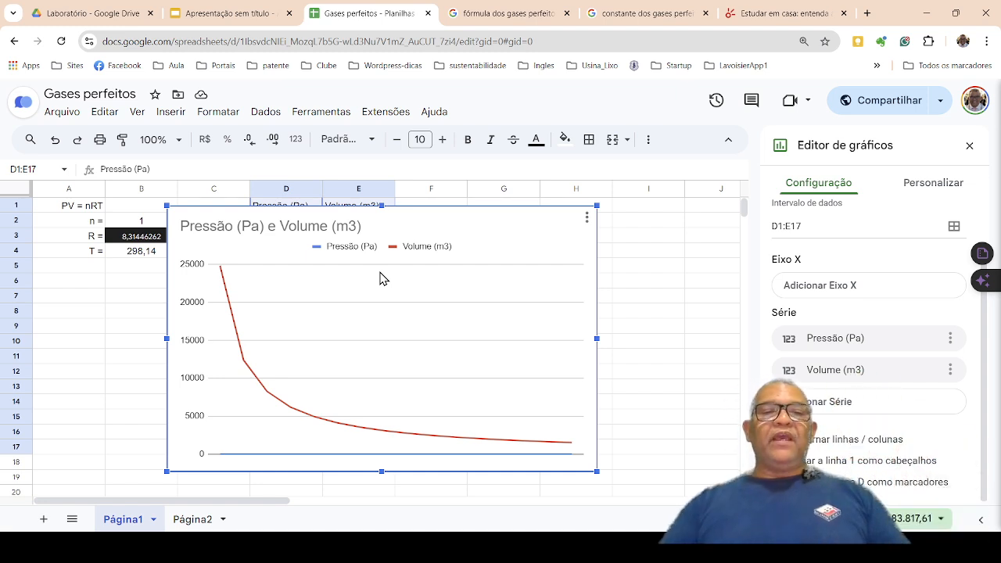
Shrink the new chart and place it beside the data table, over columns F to J, starting at row 1.
{"action": "left_click_drag", "start_coordinate": [512, 215], "coordinate": [562, 199]}
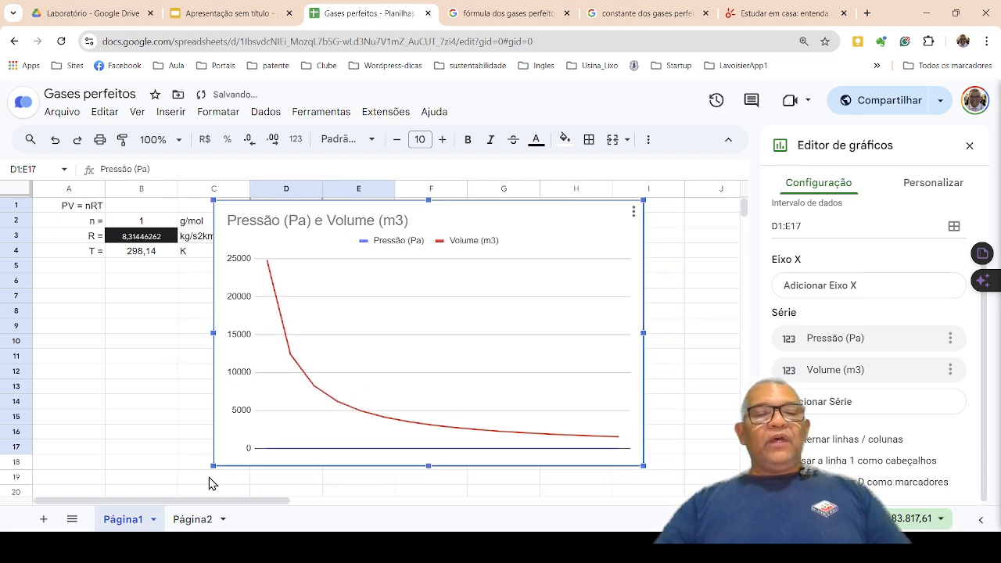
{"action": "left_click_drag", "start_coordinate": [213, 459], "coordinate": [308, 409]}
{"action": "left_click_drag", "start_coordinate": [462, 353], "coordinate": [563, 345]}
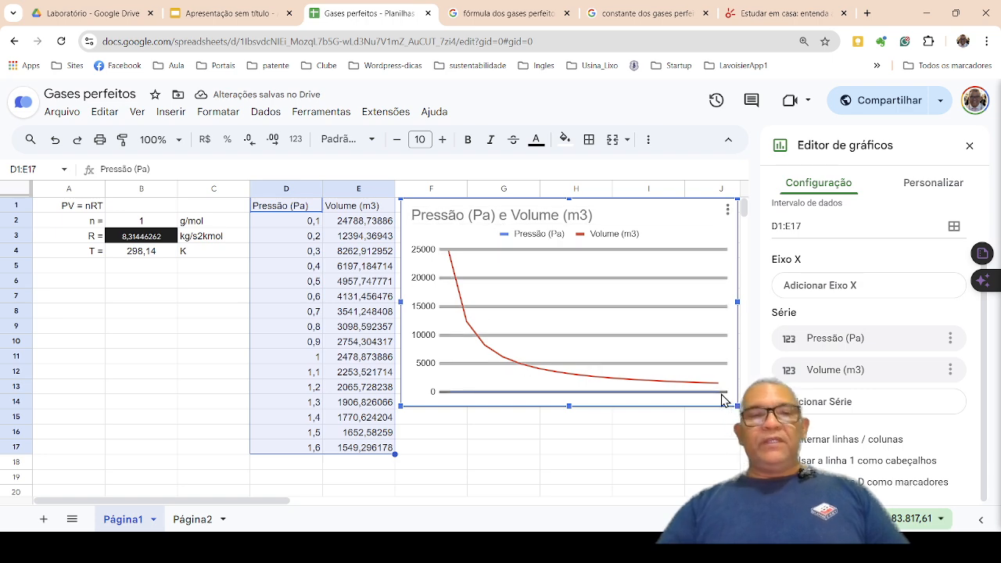
{"action": "left_click", "coordinate": [656, 467]}
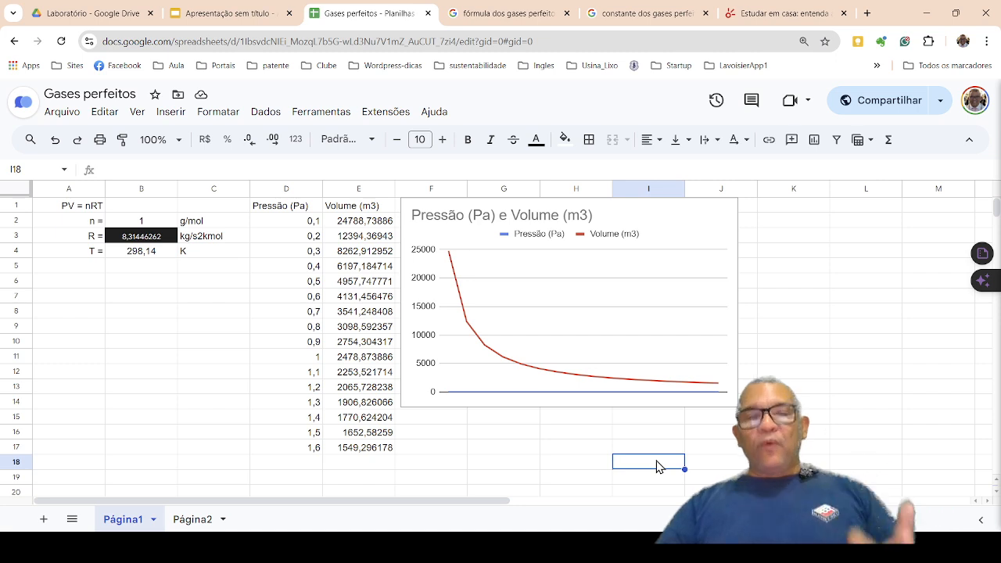
Open the pressure and volume chart for editing and try Volume (m3) as its X axis.
{"action": "left_click", "coordinate": [657, 334]}
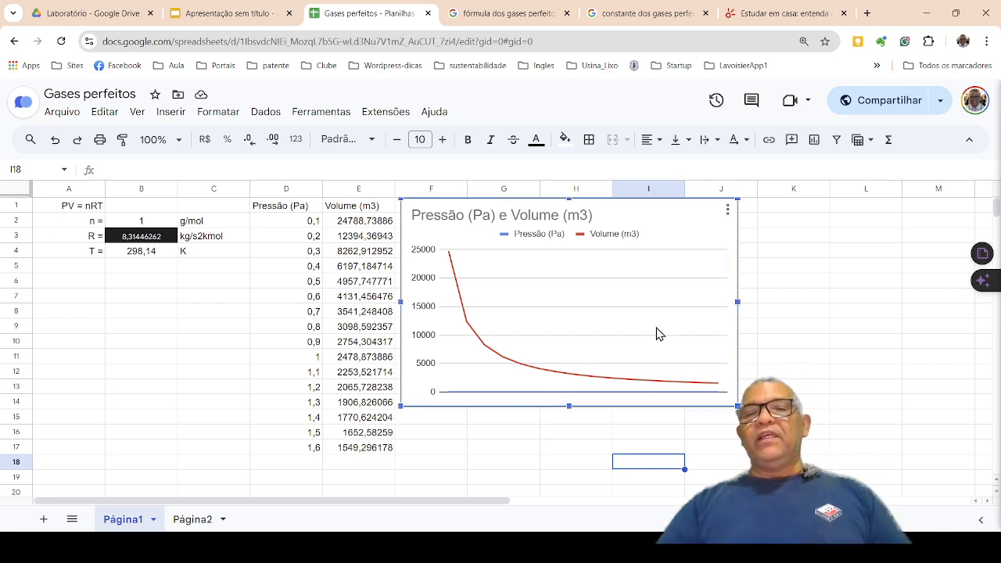
{"action": "left_click", "coordinate": [728, 211]}
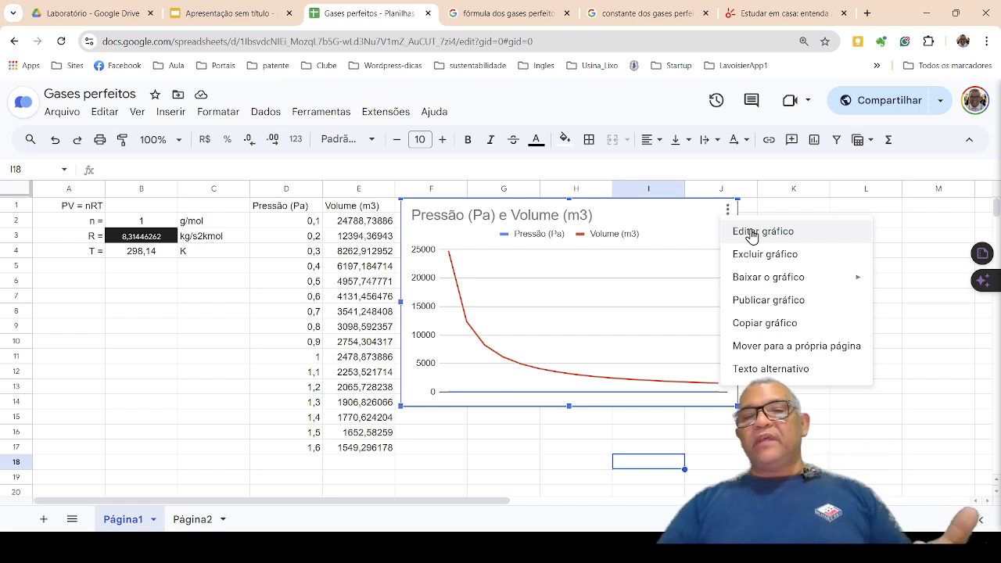
{"action": "left_click", "coordinate": [751, 234]}
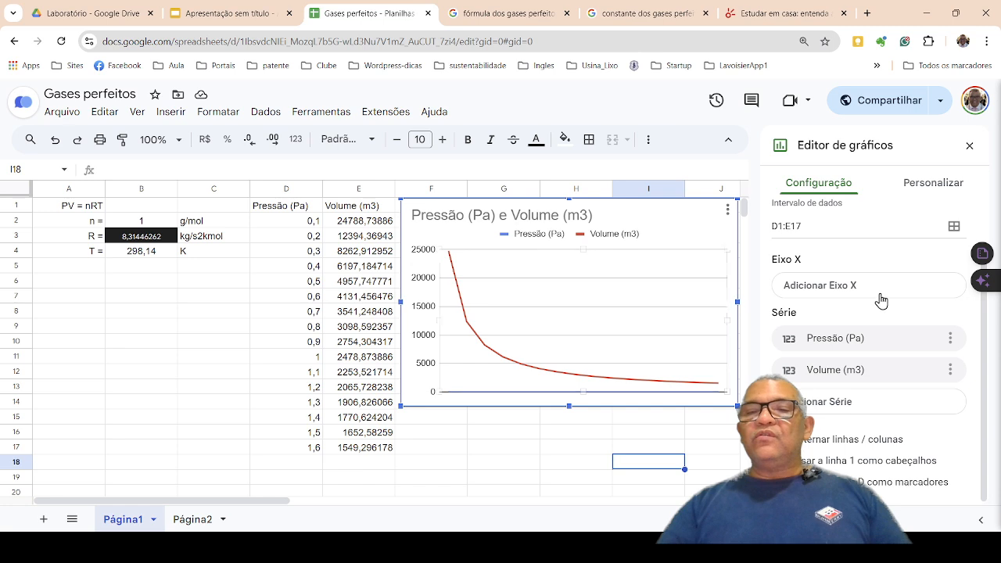
{"action": "left_click", "coordinate": [839, 295]}
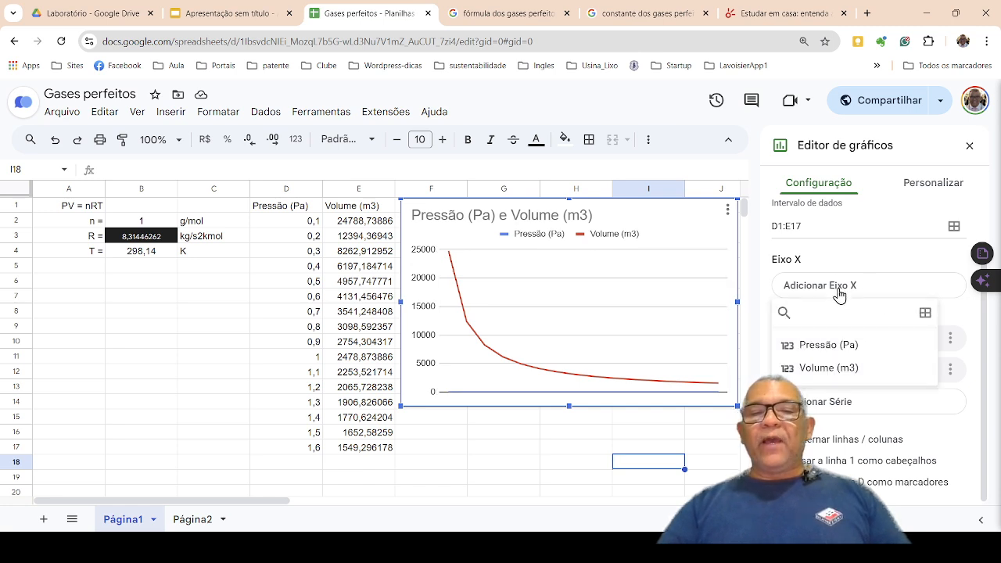
{"action": "left_click", "coordinate": [833, 368]}
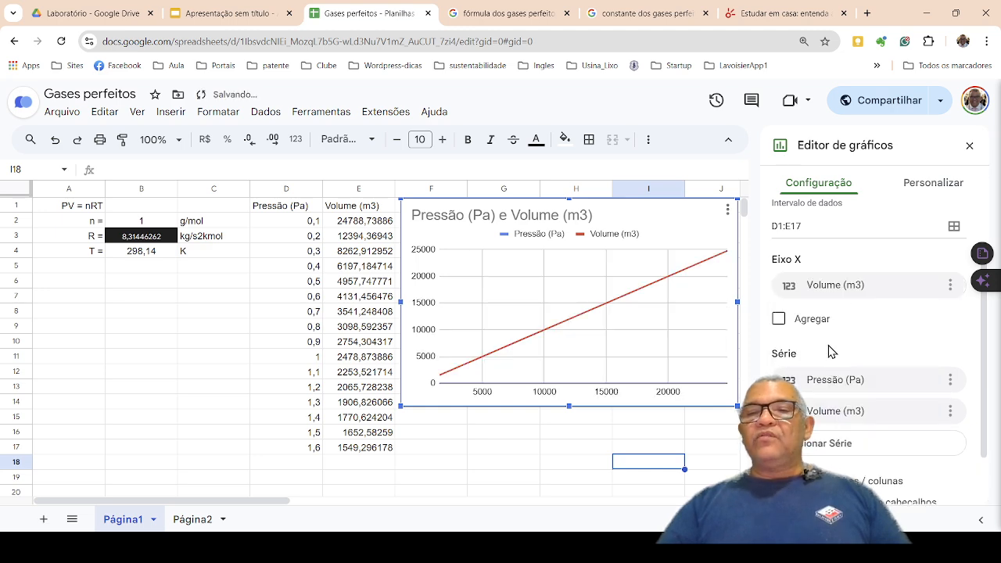
Change the chart's X axis to Pressão (Pa).
{"action": "left_click", "coordinate": [832, 287]}
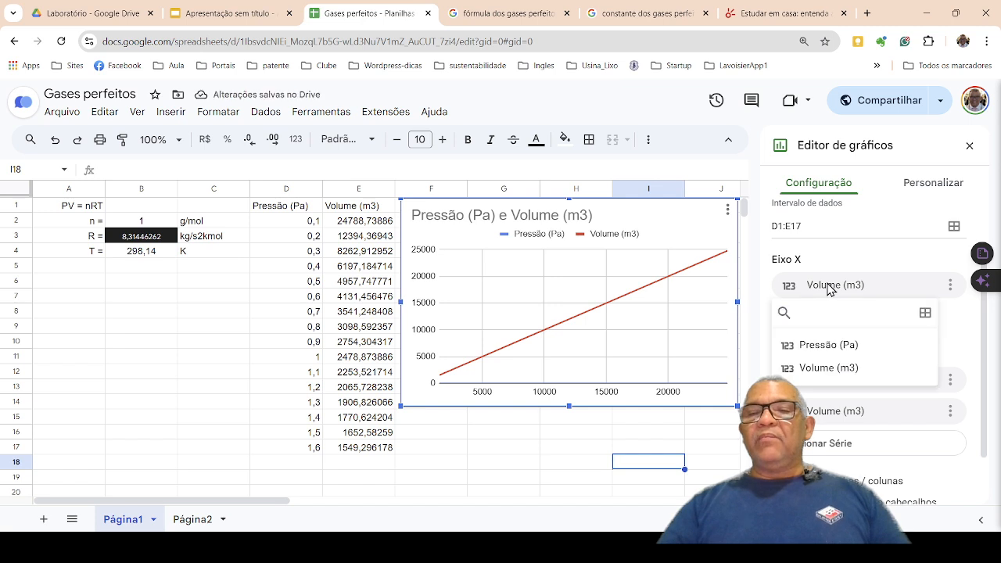
{"action": "left_click", "coordinate": [806, 344]}
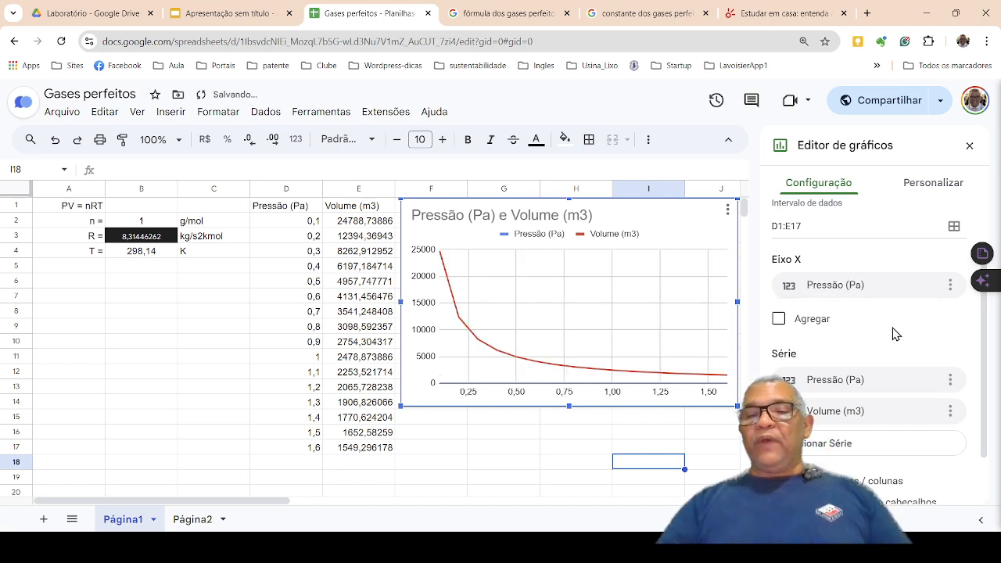
{"action": "scroll", "coordinate": [896, 334], "scroll_direction": "down", "scroll_amount": 1}
{"action": "scroll", "coordinate": [894, 331], "scroll_direction": "up", "scroll_amount": 1}
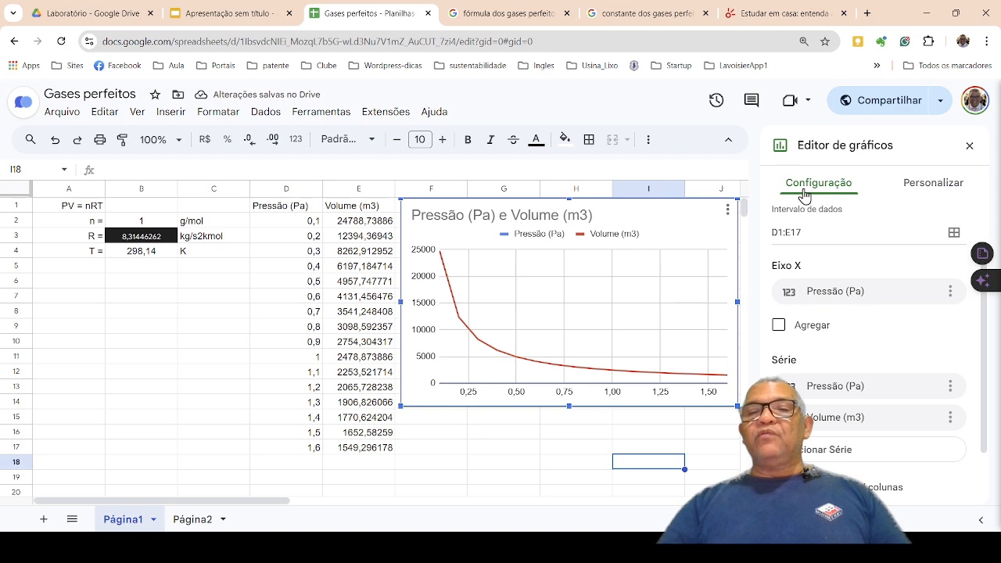
Look through the chart style customization options and open the settings for the chart title.
{"action": "left_click", "coordinate": [930, 186]}
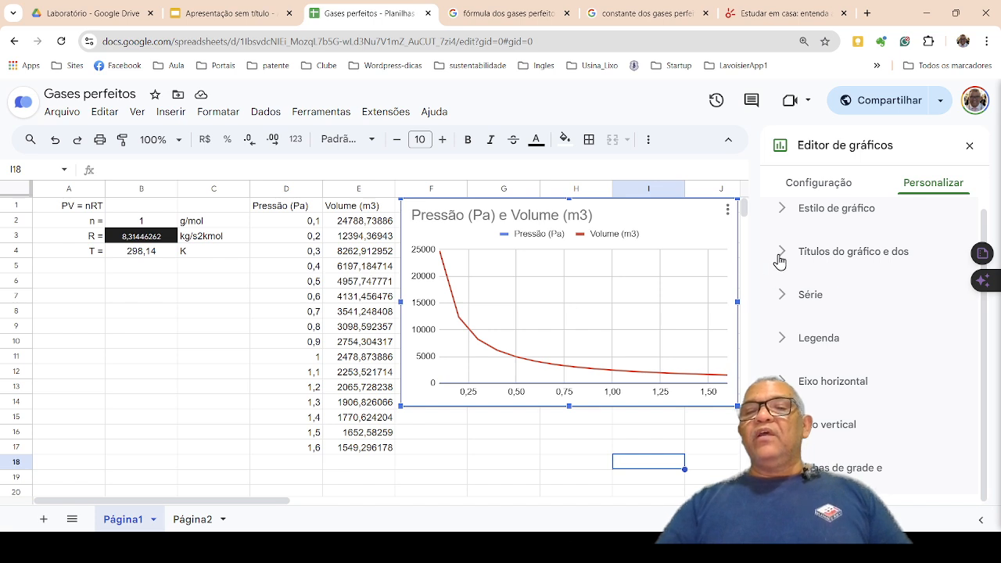
{"action": "left_click", "coordinate": [781, 219]}
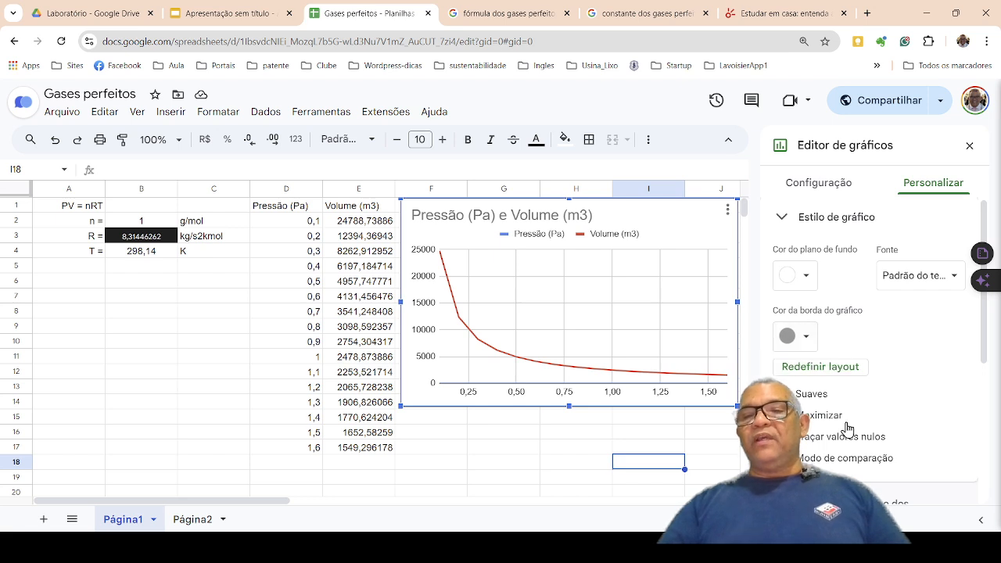
{"action": "scroll", "coordinate": [848, 428], "scroll_direction": "down", "scroll_amount": 2}
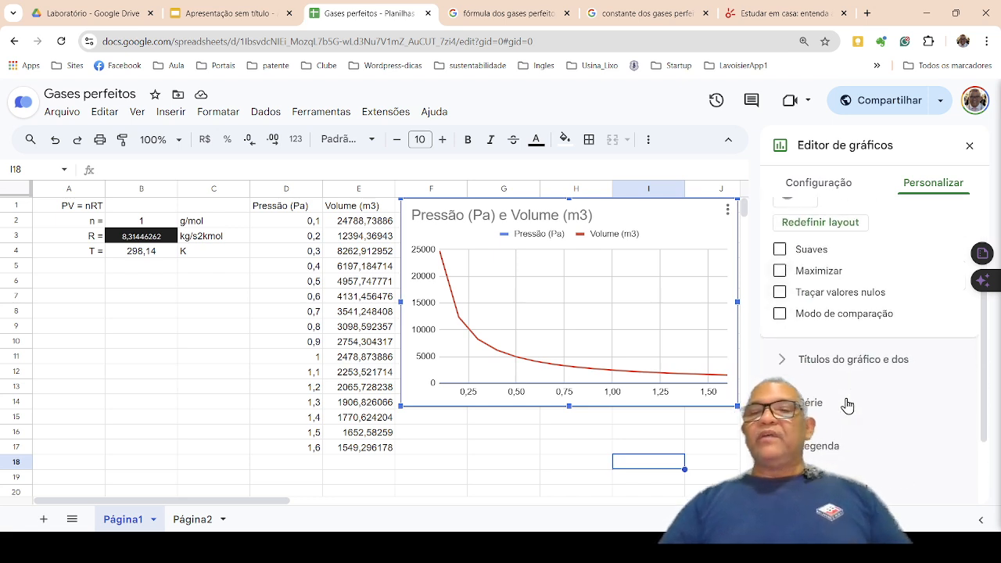
{"action": "left_click", "coordinate": [781, 364]}
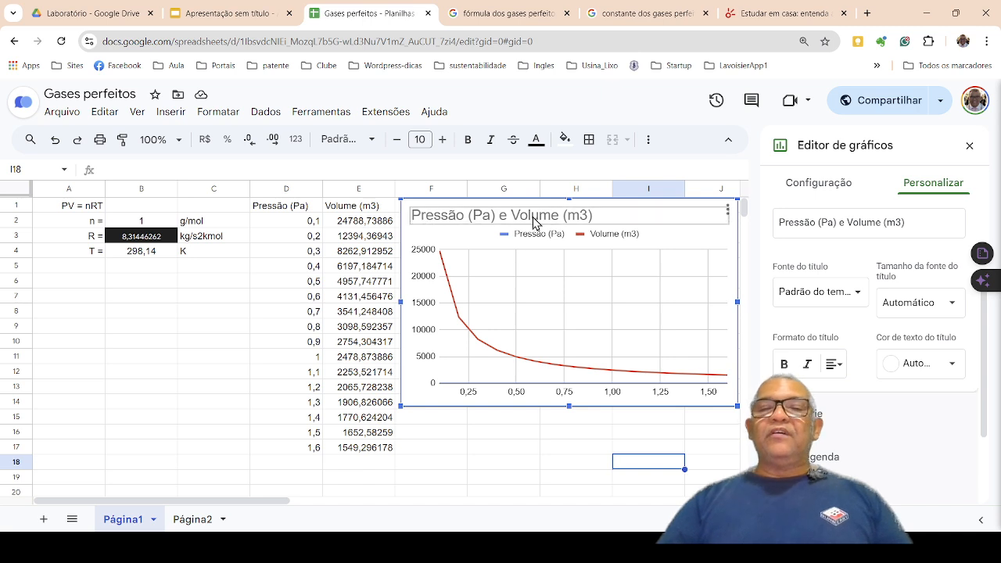
Replace the chart title with "Comportamento da pressão em função do volume".
{"action": "left_click", "coordinate": [920, 227]}
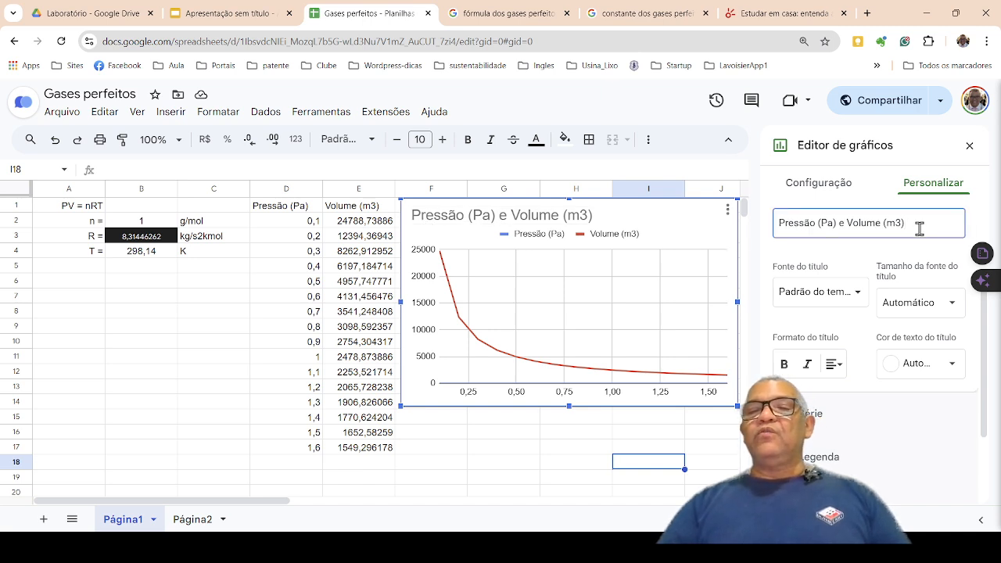
{"action": "key", "text": "BackSpace"}
{"action": "key", "text": "BackSpace"}
{"action": "key", "text": "BackSpace"}
{"action": "key", "text": "BackSpace"}
{"action": "key", "text": "BackSpace"}
{"action": "key", "text": "BackSpace"}
{"action": "key", "text": "BackSpace"}
{"action": "key", "text": "BackSpace"}
{"action": "key", "text": "BackSpace"}
{"action": "key", "text": "BackSpace"}
{"action": "key", "text": "BackSpace"}
{"action": "key", "text": "BackSpace"}
{"action": "key", "text": "BackSpace"}
{"action": "key", "text": "BackSpace"}
{"action": "key", "text": "BackSpace"}
{"action": "key", "text": "BackSpace"}
{"action": "key", "text": "BackSpace"}
{"action": "key", "text": "BackSpace"}
{"action": "key", "text": "BackSpace"}
{"action": "key", "text": "BackSpace"}
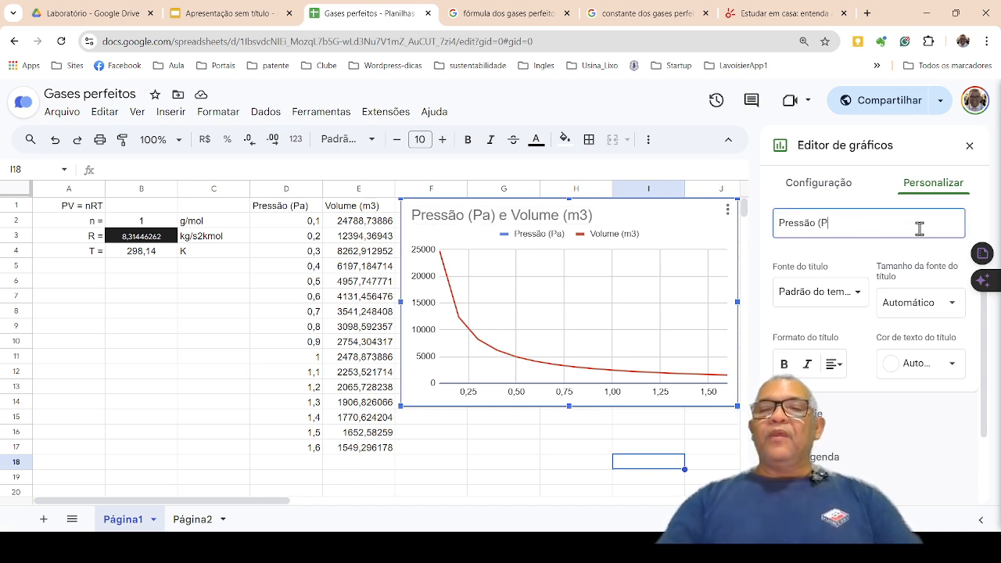
{"action": "type", "text": "C"}
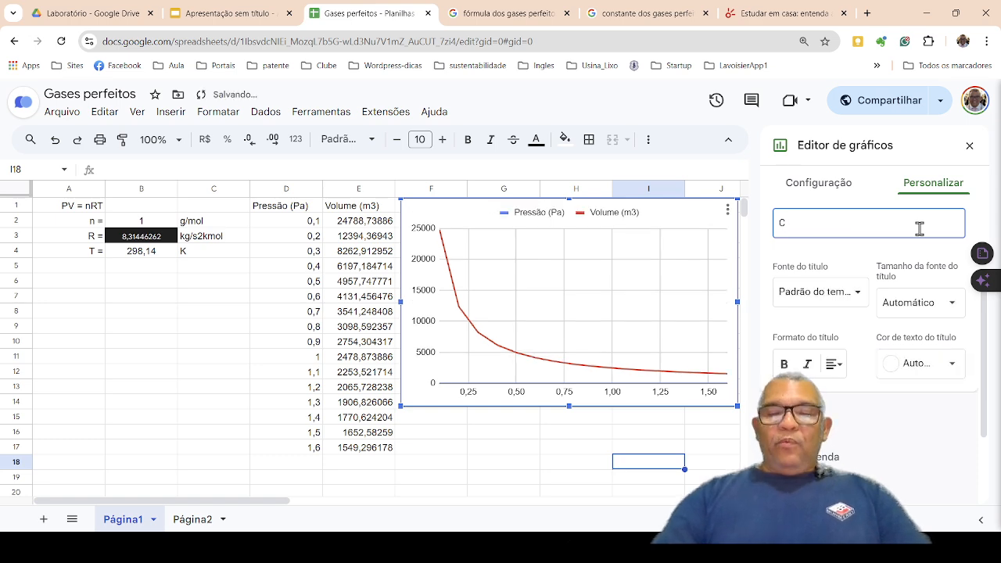
{"action": "type", "text": "mportamen"}
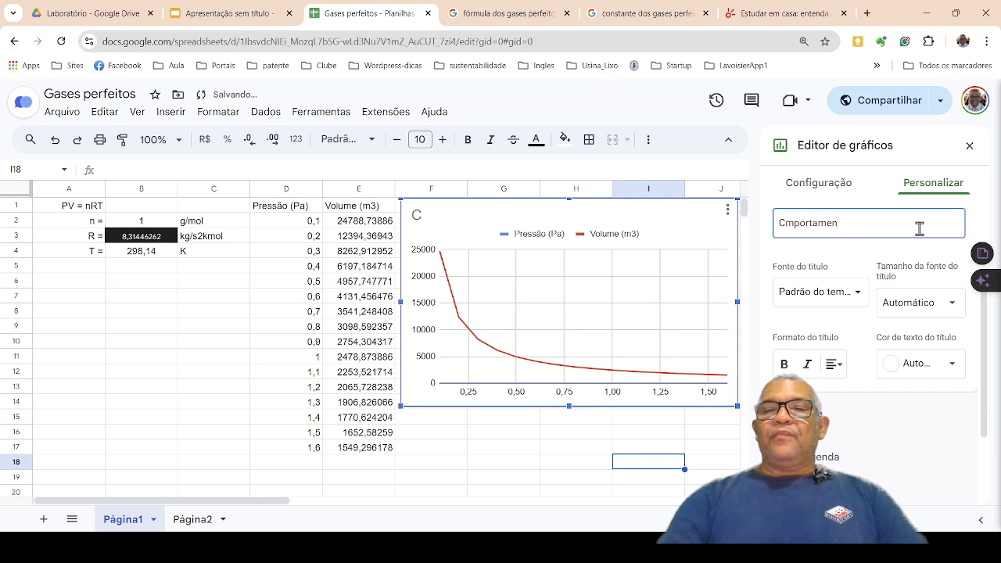
{"action": "type", "text": "to da pressão em v"}
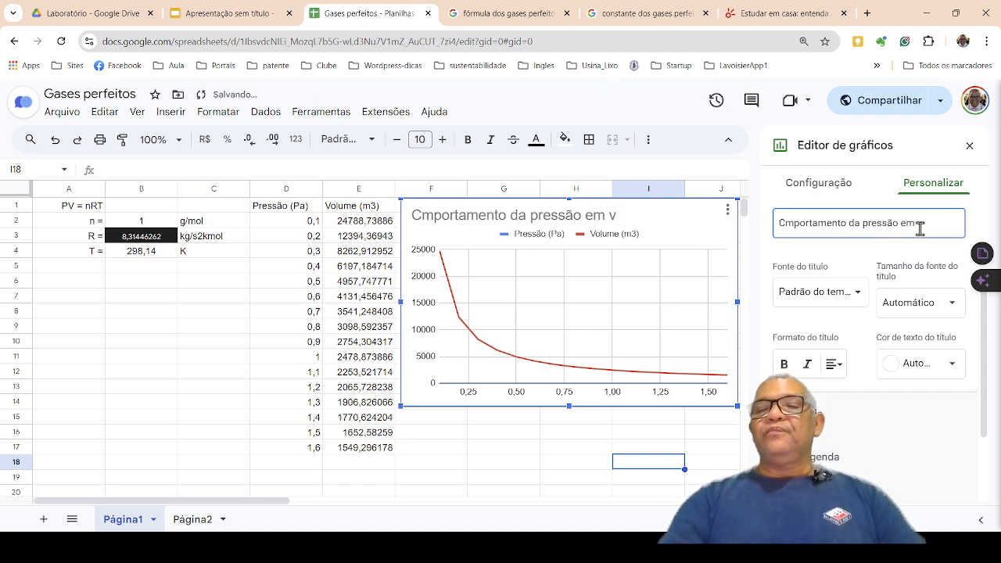
{"action": "key", "text": "BackSpace"}
{"action": "type", "text": "fu"}
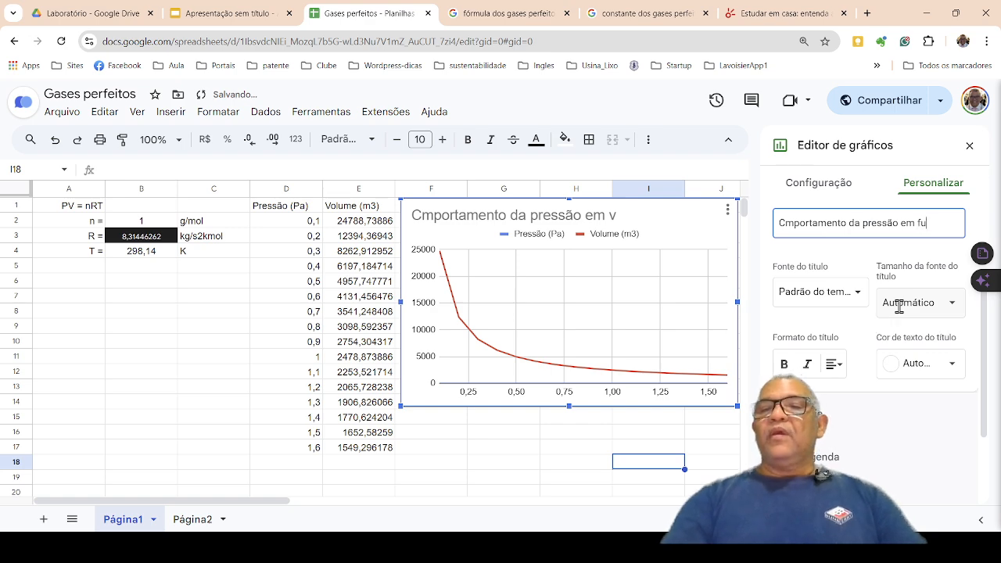
{"action": "type", "text": "nção do volume"}
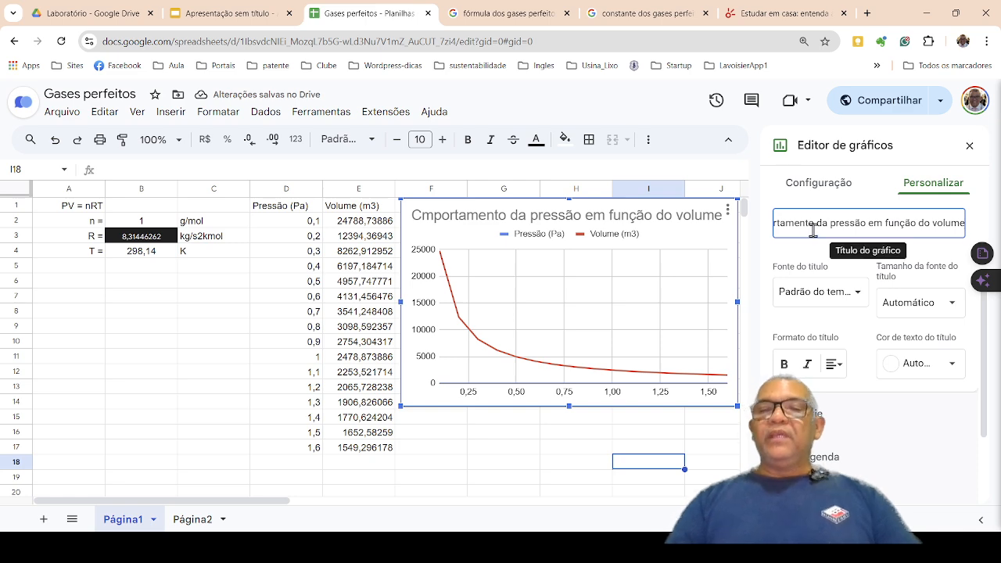
{"action": "key", "text": "Left"}
{"action": "key", "text": "Left"}
{"action": "key", "text": "Left"}
{"action": "key", "text": "Left"}
{"action": "key", "text": "Left"}
{"action": "key", "text": "Left"}
{"action": "key", "text": "Left"}
{"action": "key", "text": "Left"}
{"action": "key", "text": "Left"}
{"action": "key", "text": "Left"}
{"action": "key", "text": "Left"}
{"action": "key", "text": "Left"}
{"action": "key", "text": "Left"}
{"action": "key", "text": "Left"}
{"action": "type", "text": "o"}
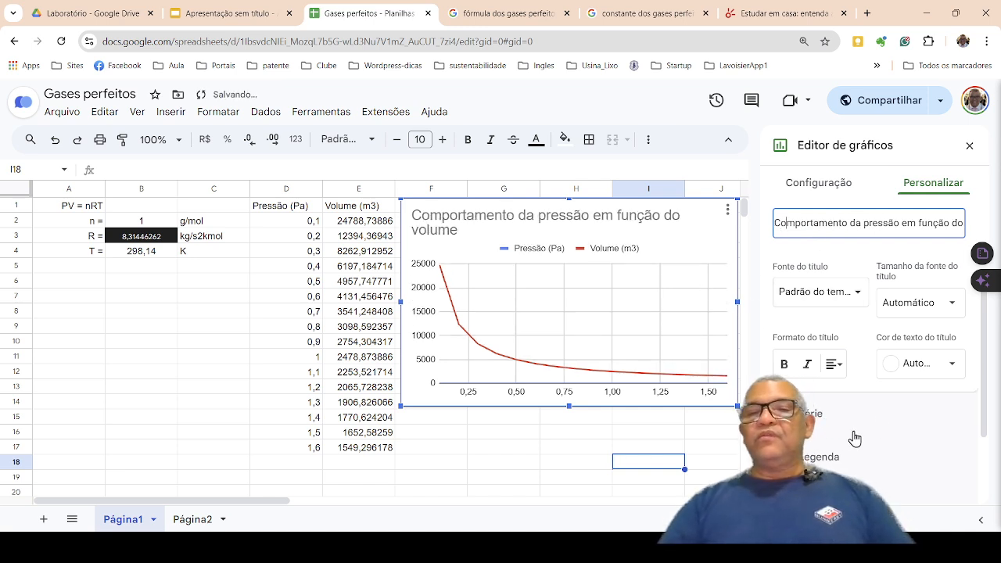
{"action": "left_click", "coordinate": [550, 254]}
{"action": "key", "text": "Delete"}
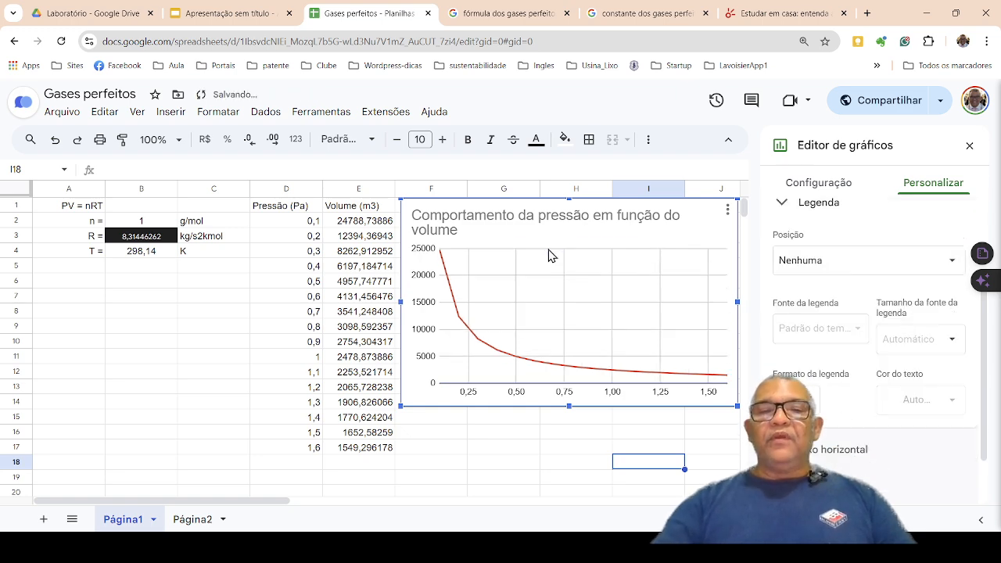
{"action": "key", "text": "ctrl+z"}
Delete the Pressão (Pa) and Volume (m3) legend from the chart.
{"action": "left_click", "coordinate": [551, 254]}
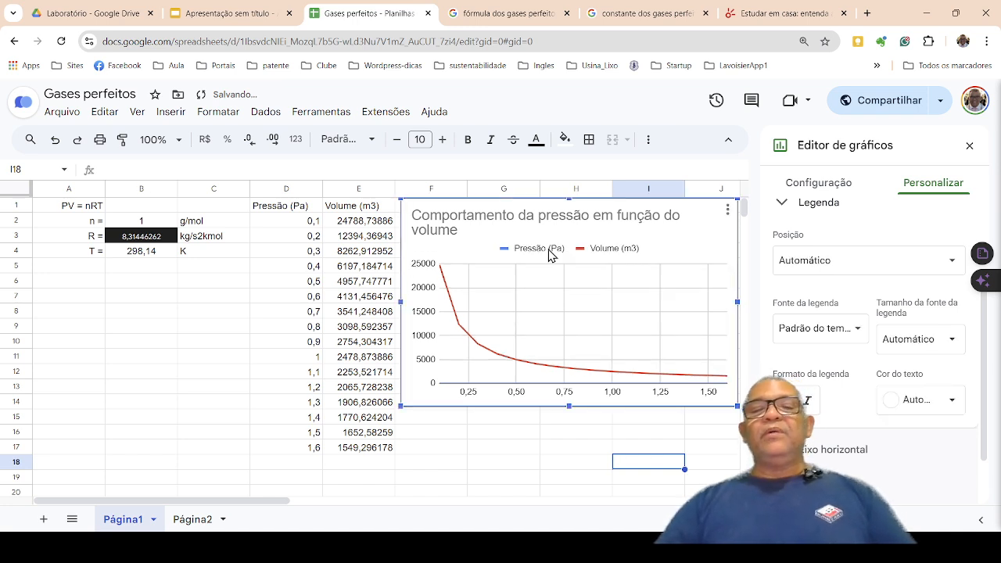
{"action": "left_click", "coordinate": [550, 254]}
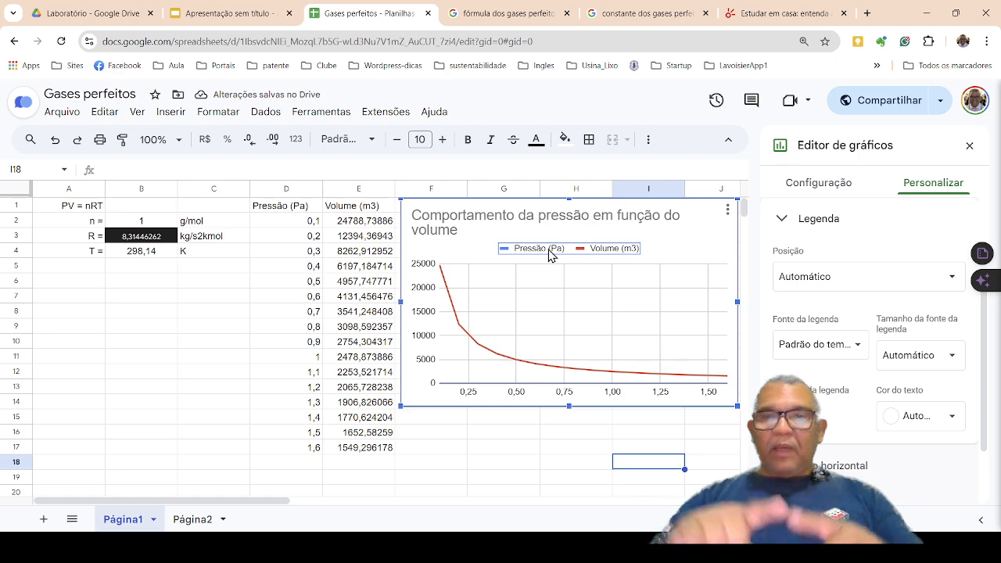
{"action": "key", "text": "Delete"}
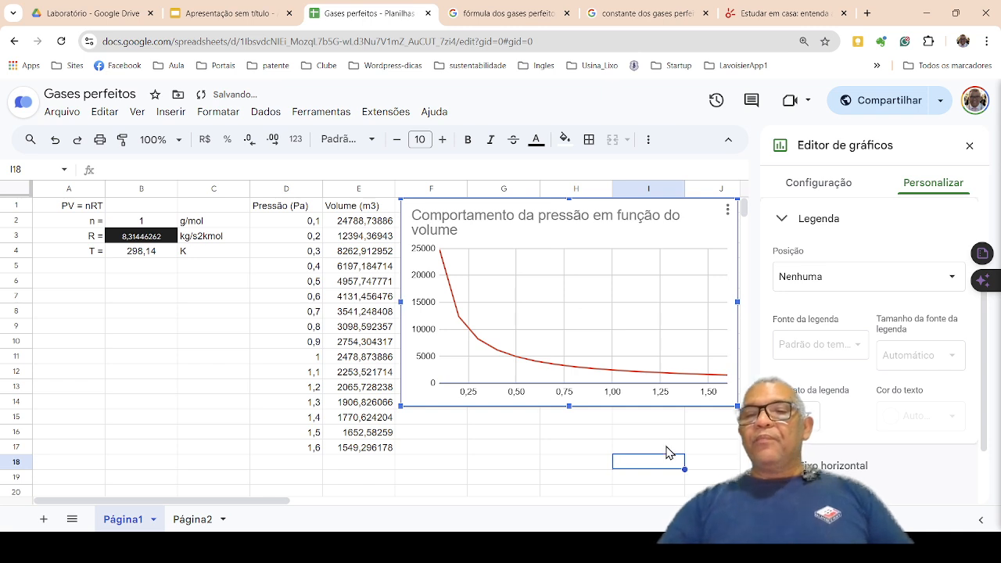
Examine the chart's horizontal axis options, including label format, minimum and maximum, scale factor, logarithmic scale and number format.
{"action": "scroll", "coordinate": [829, 348], "scroll_direction": "down", "scroll_amount": 1}
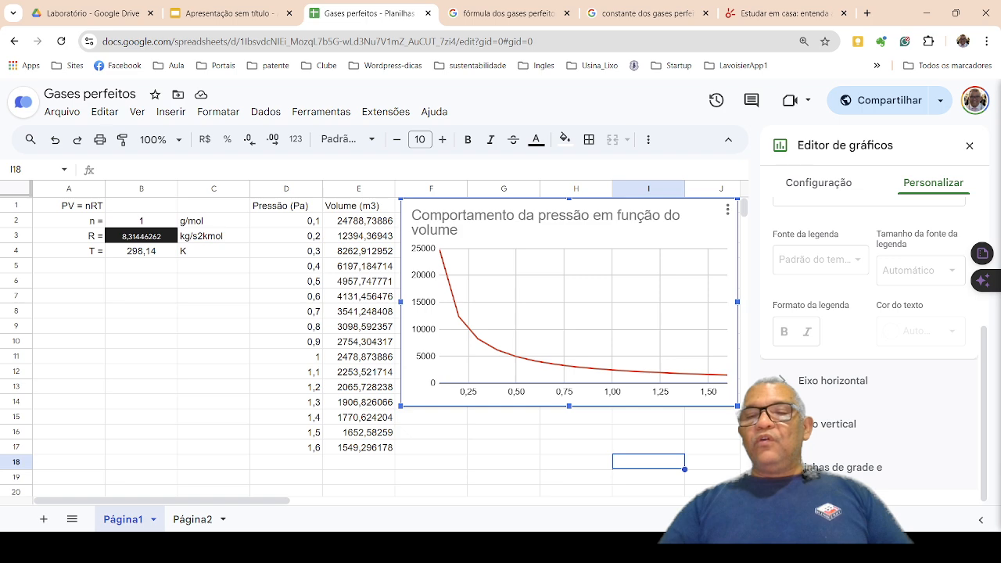
{"action": "left_click", "coordinate": [828, 380]}
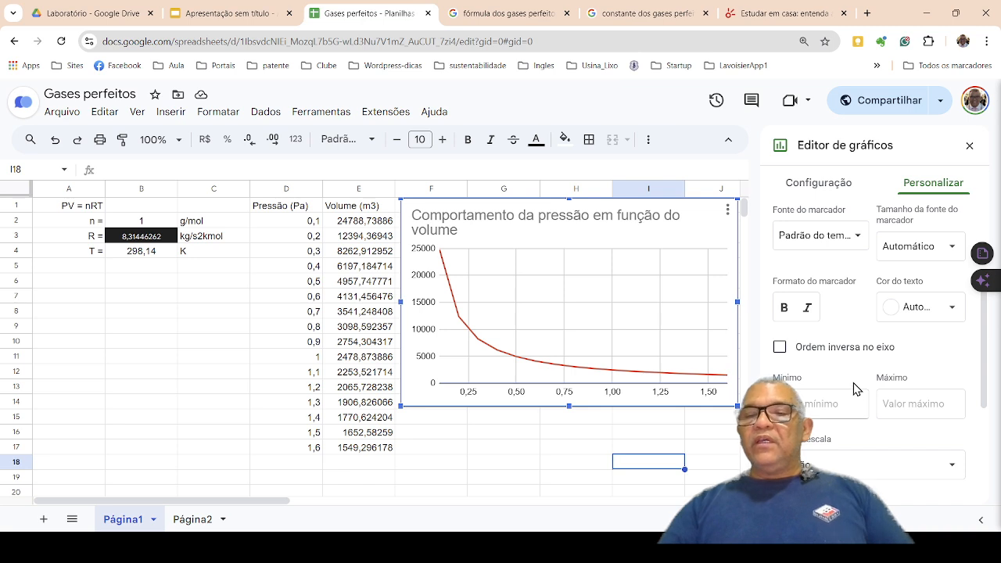
{"action": "scroll", "coordinate": [856, 389], "scroll_direction": "down", "scroll_amount": 1}
{"action": "scroll", "coordinate": [856, 388], "scroll_direction": "up", "scroll_amount": 1}
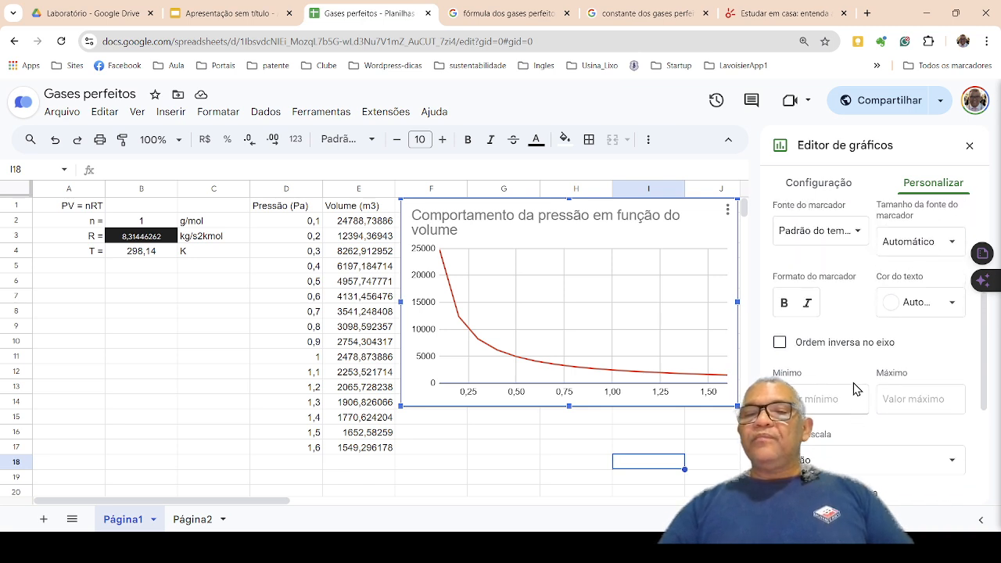
{"action": "scroll", "coordinate": [855, 389], "scroll_direction": "up", "scroll_amount": 2}
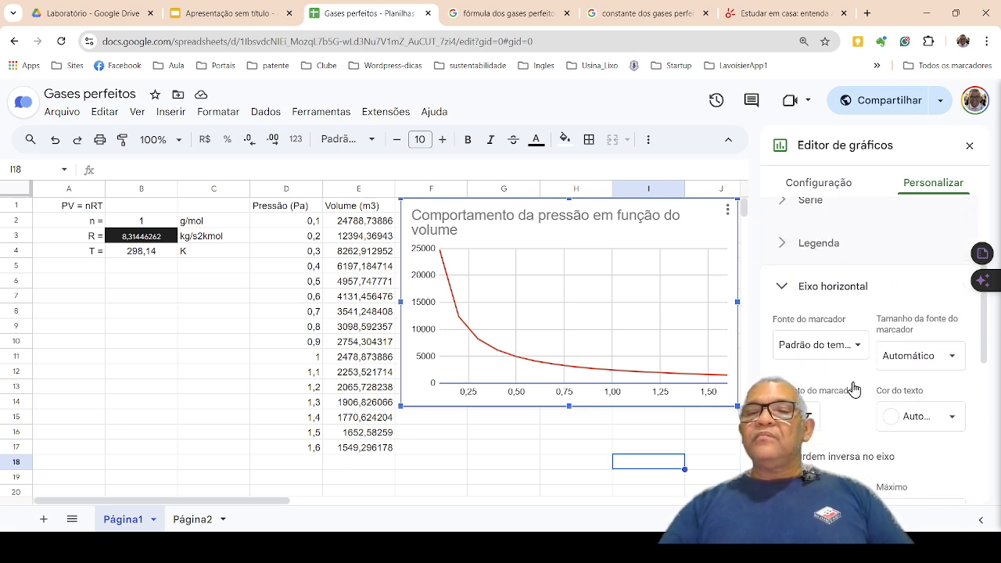
{"action": "scroll", "coordinate": [854, 388], "scroll_direction": "down", "scroll_amount": 2}
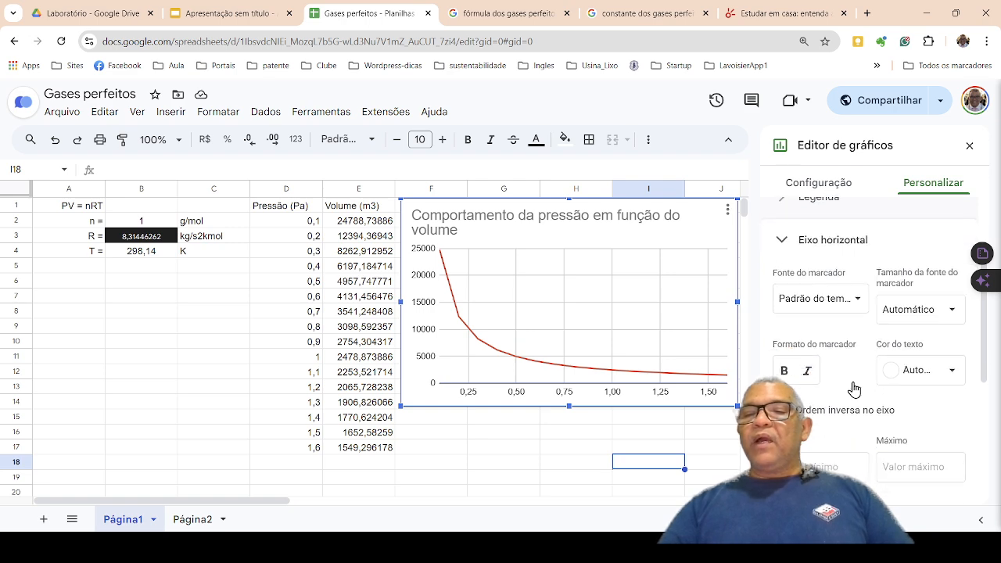
{"action": "scroll", "coordinate": [856, 389], "scroll_direction": "down", "scroll_amount": 3}
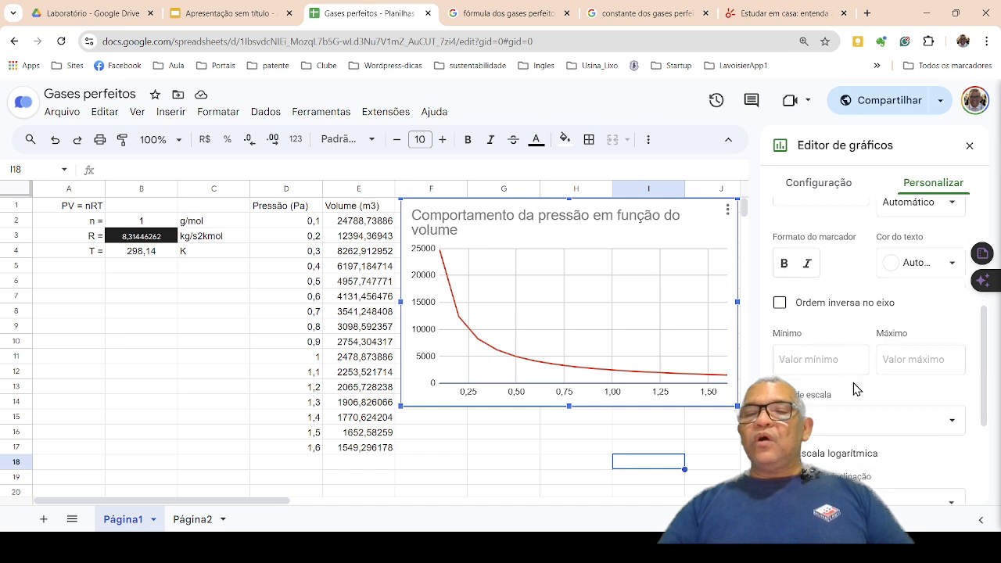
{"action": "scroll", "coordinate": [855, 389], "scroll_direction": "down", "scroll_amount": 1}
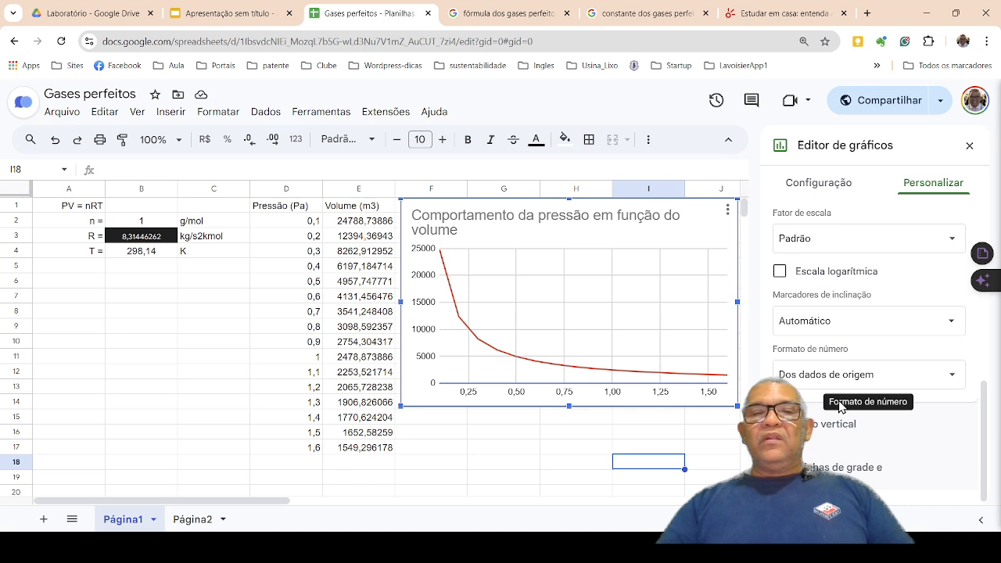
Toggle the horizontal axis's major gridlines off and back on, and add its minor gridlines.
{"action": "left_click", "coordinate": [806, 468]}
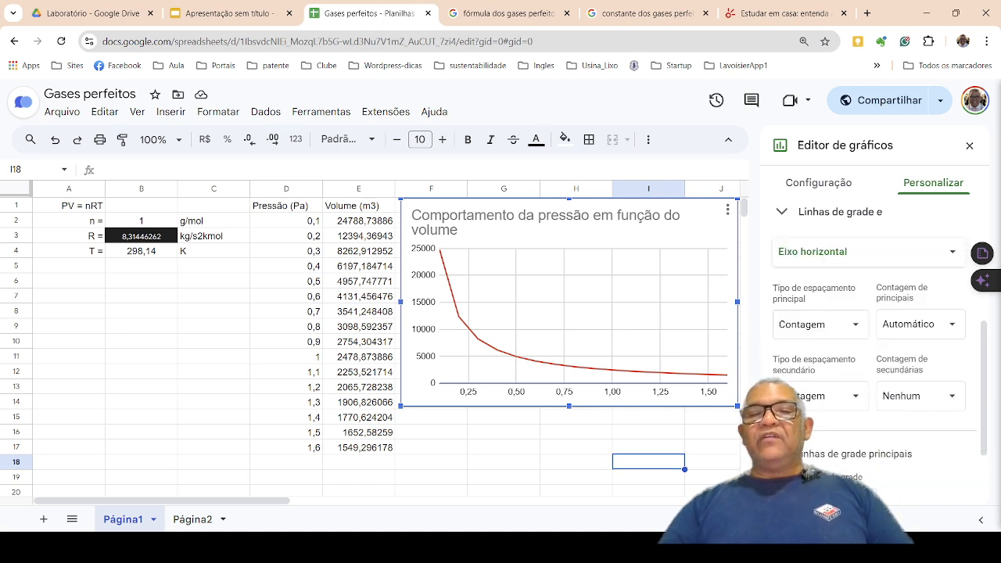
{"action": "left_click", "coordinate": [780, 453]}
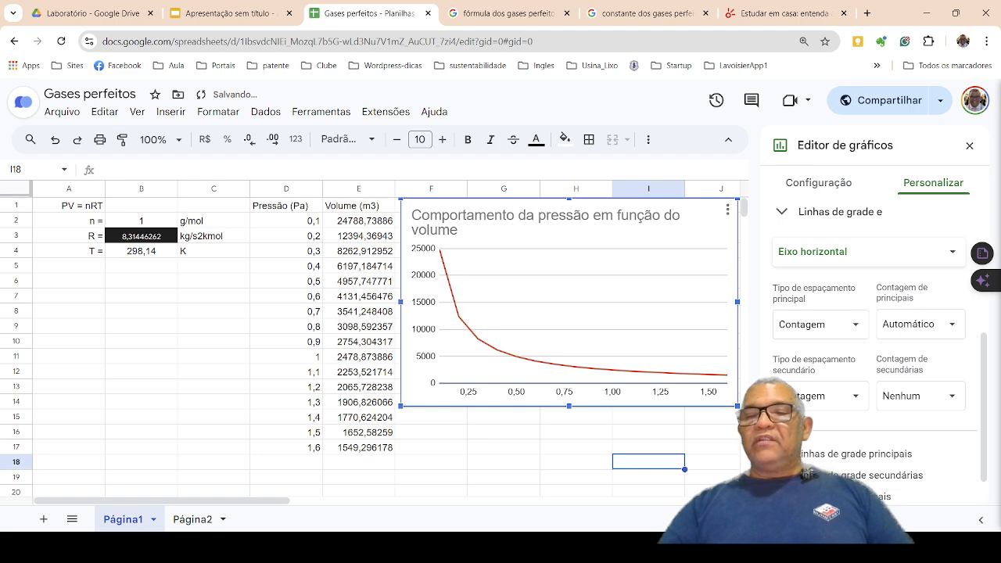
{"action": "scroll", "coordinate": [867, 352], "scroll_direction": "down", "scroll_amount": 1}
{"action": "left_click", "coordinate": [780, 416]}
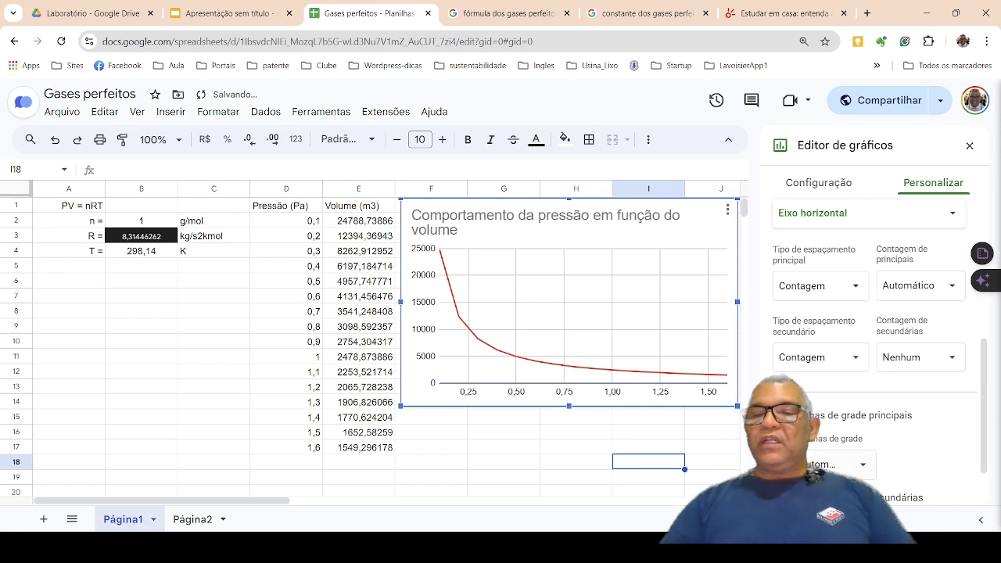
{"action": "left_click", "coordinate": [780, 497]}
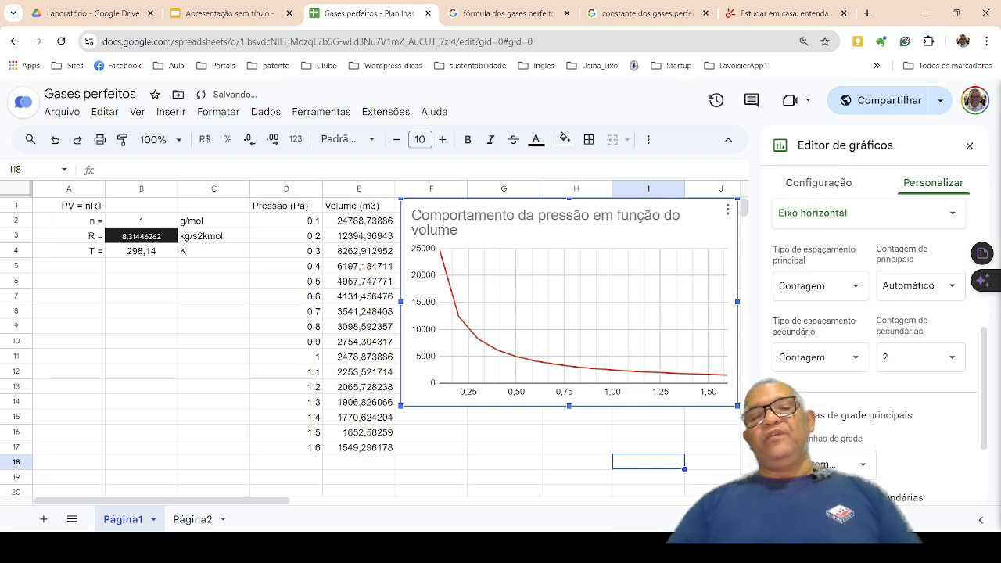
Look over the horizontal axis's gridline and tick mark options and the chart title's text and font settings.
{"action": "scroll", "coordinate": [906, 454], "scroll_direction": "down", "scroll_amount": 3}
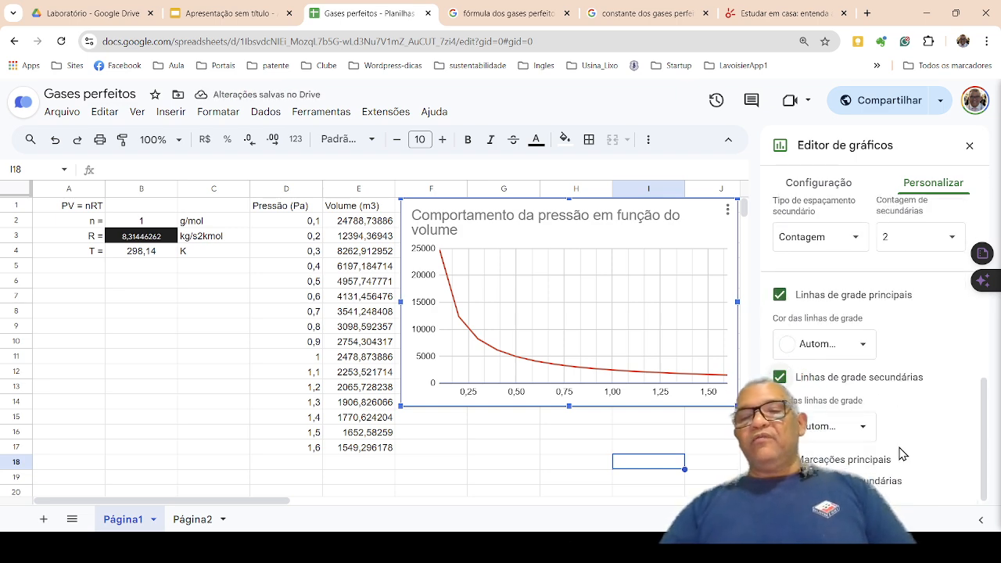
{"action": "scroll", "coordinate": [901, 452], "scroll_direction": "up", "scroll_amount": 10}
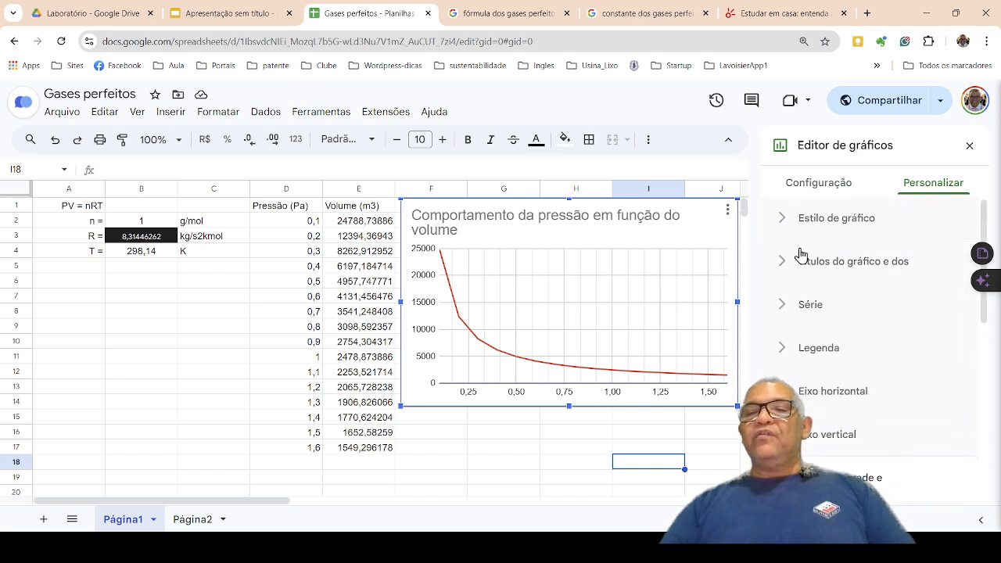
{"action": "left_click", "coordinate": [784, 268]}
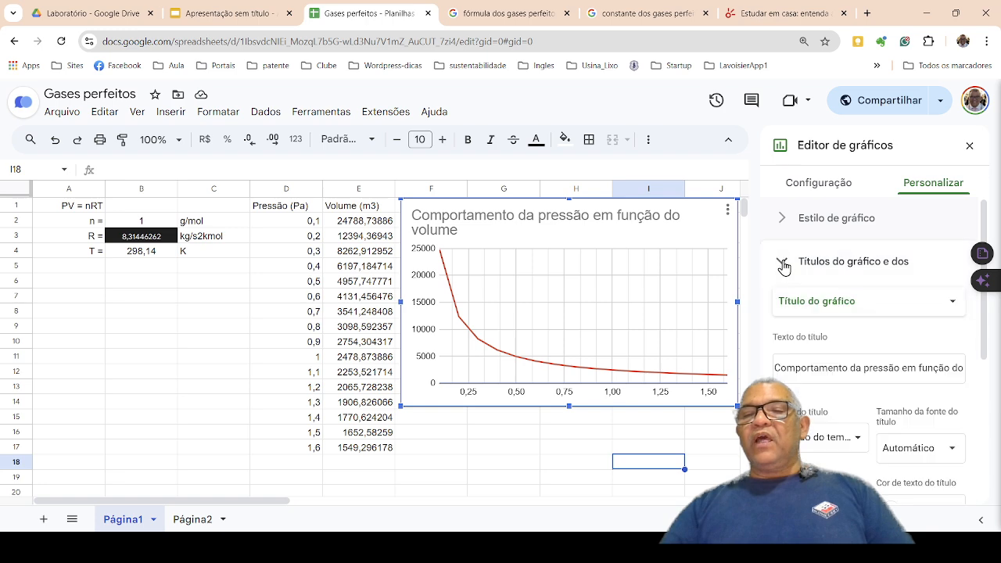
{"action": "scroll", "coordinate": [857, 358], "scroll_direction": "down", "scroll_amount": 2}
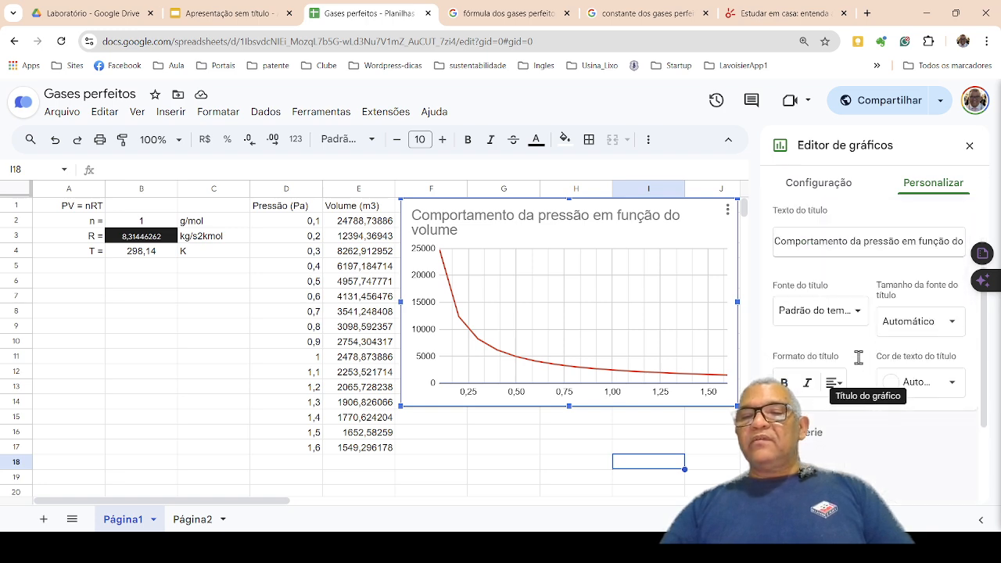
{"action": "scroll", "coordinate": [861, 365], "scroll_direction": "down", "scroll_amount": 2}
{"action": "scroll", "coordinate": [859, 363], "scroll_direction": "up", "scroll_amount": 4}
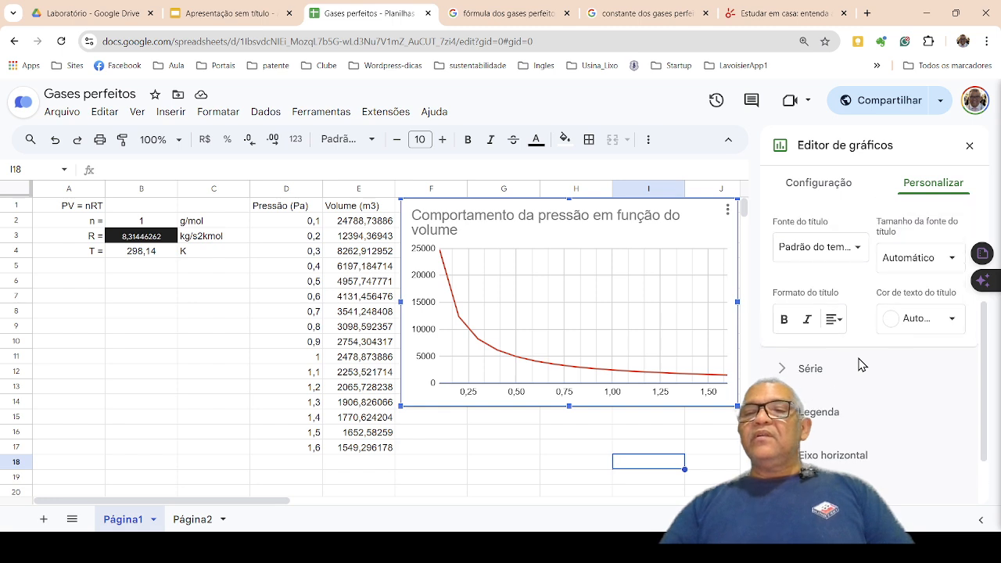
Try the suggested column chart type for the pressure and volume data in D1:E17.
{"action": "left_click", "coordinate": [817, 190]}
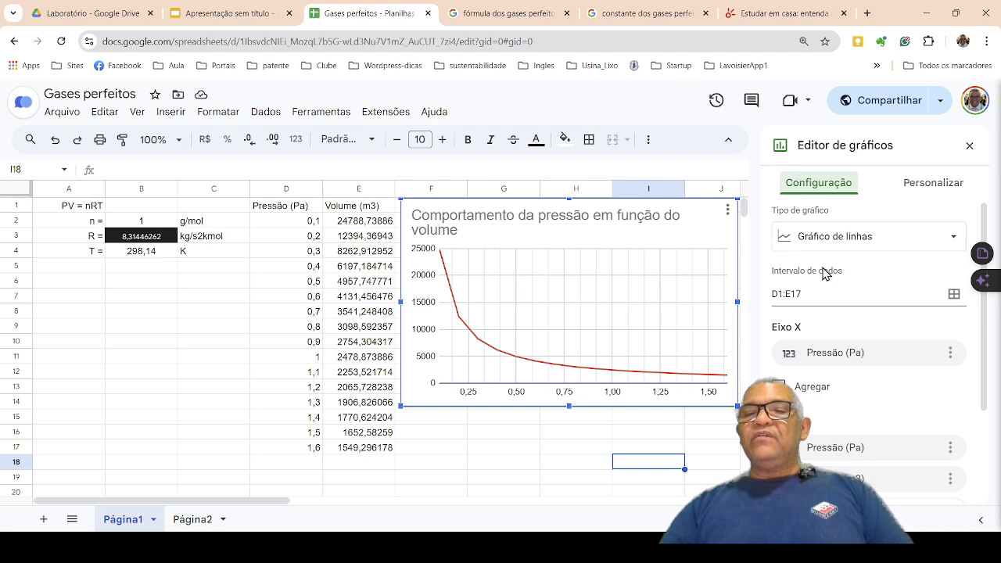
{"action": "left_click", "coordinate": [859, 240]}
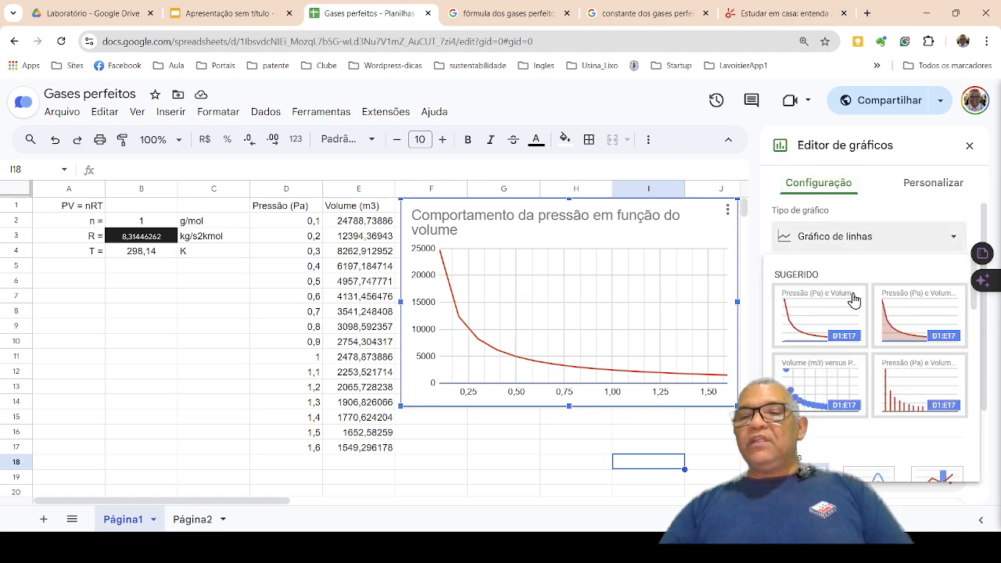
{"action": "left_click", "coordinate": [901, 405]}
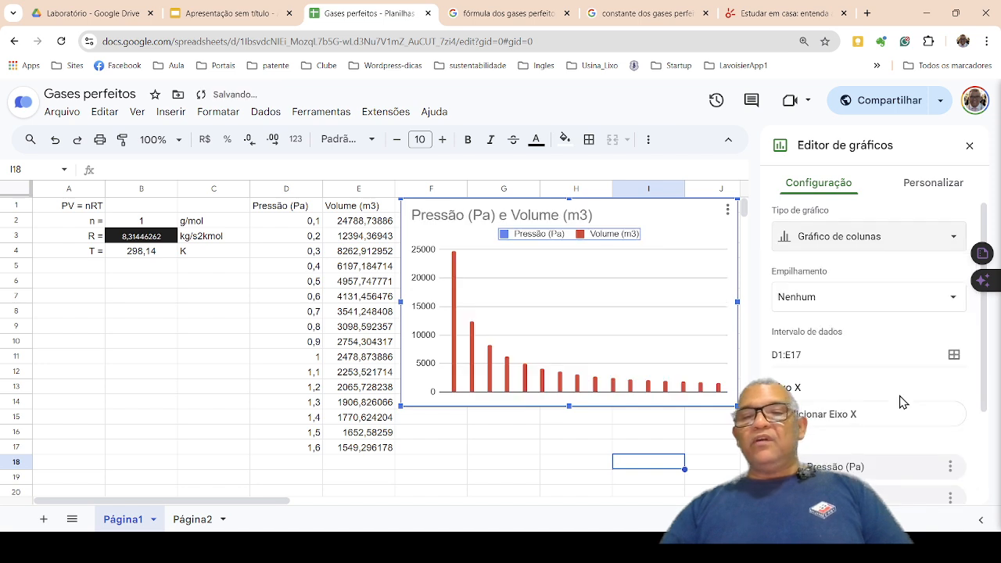
Change the chart type to the suggested scatter chart of volume versus pressure and review its data setup.
{"action": "left_click", "coordinate": [849, 238]}
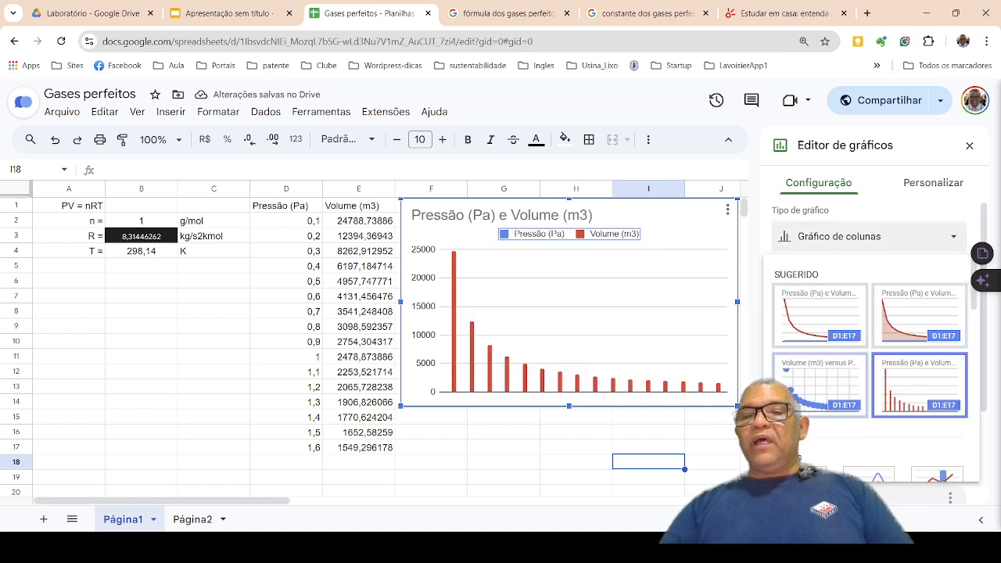
{"action": "left_click", "coordinate": [800, 404]}
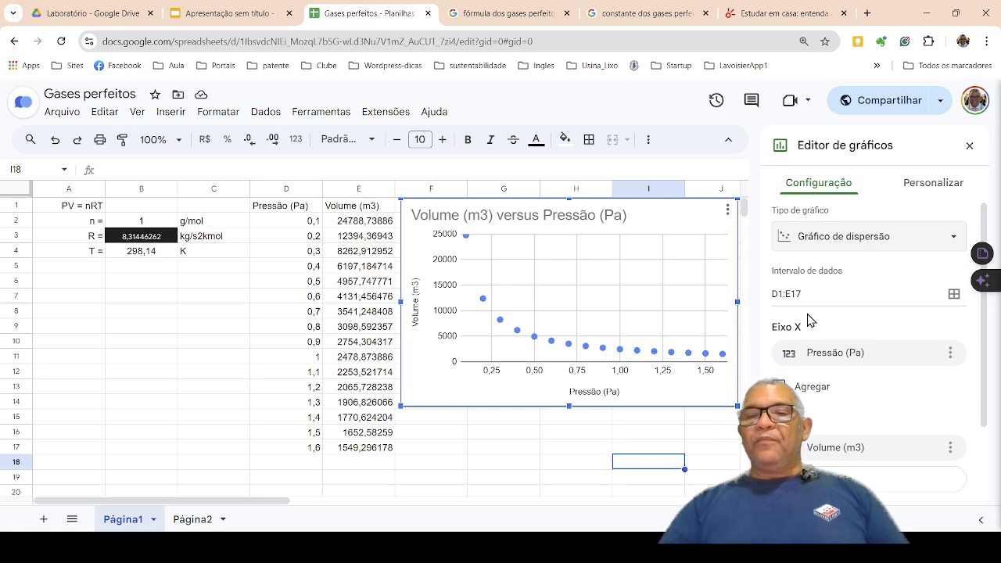
{"action": "scroll", "coordinate": [838, 377], "scroll_direction": "down", "scroll_amount": 3}
{"action": "scroll", "coordinate": [838, 377], "scroll_direction": "up", "scroll_amount": 2}
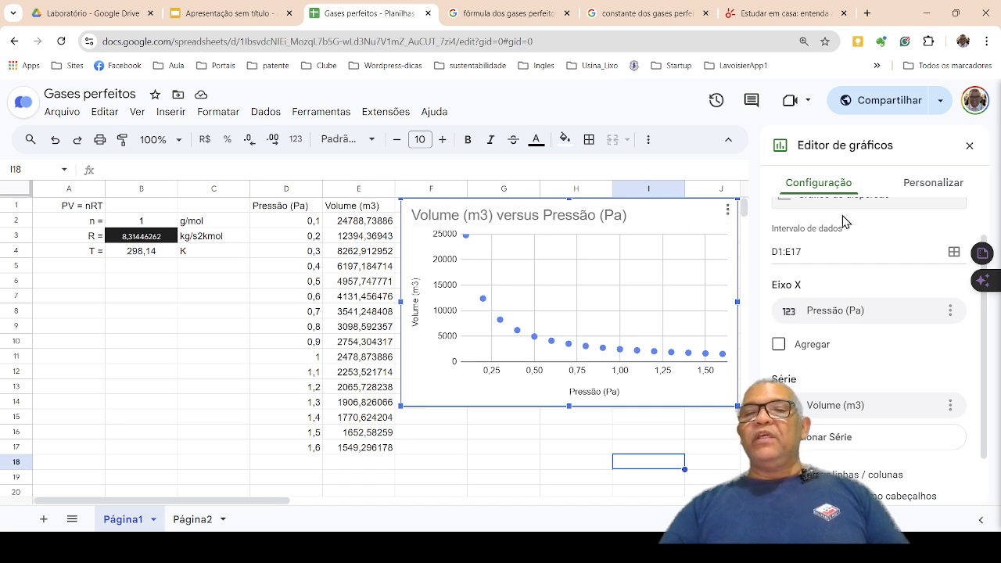
Replace the scatter chart's title with "Comportamento da pressão em função do volume".
{"action": "left_click", "coordinate": [924, 188]}
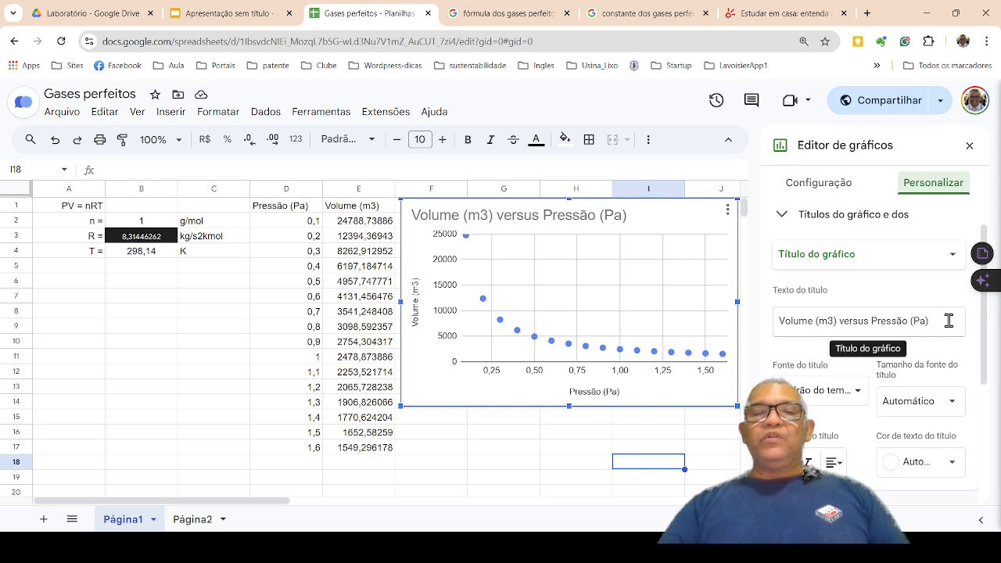
{"action": "double_click", "coordinate": [582, 216]}
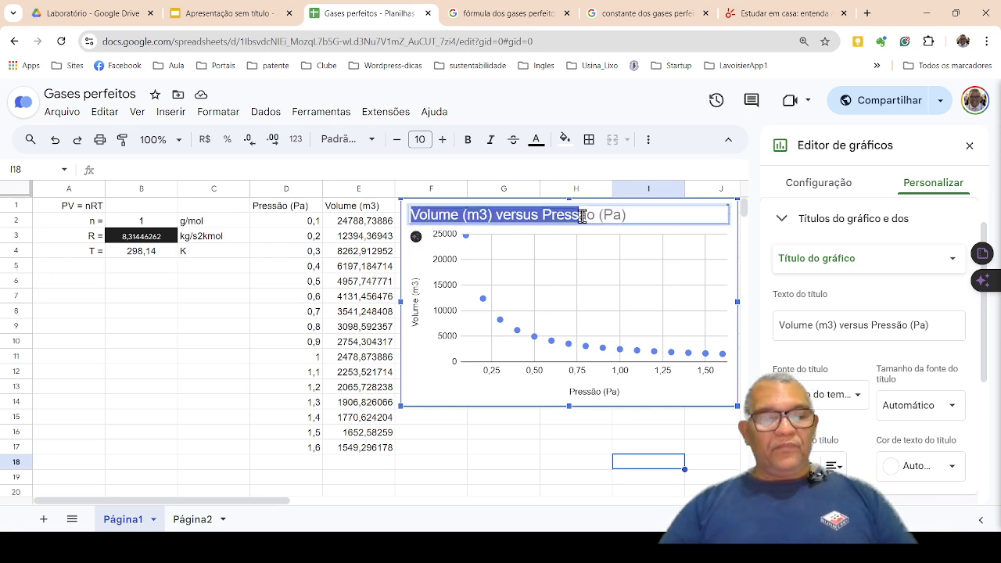
{"action": "key", "text": "ctrl+a"}
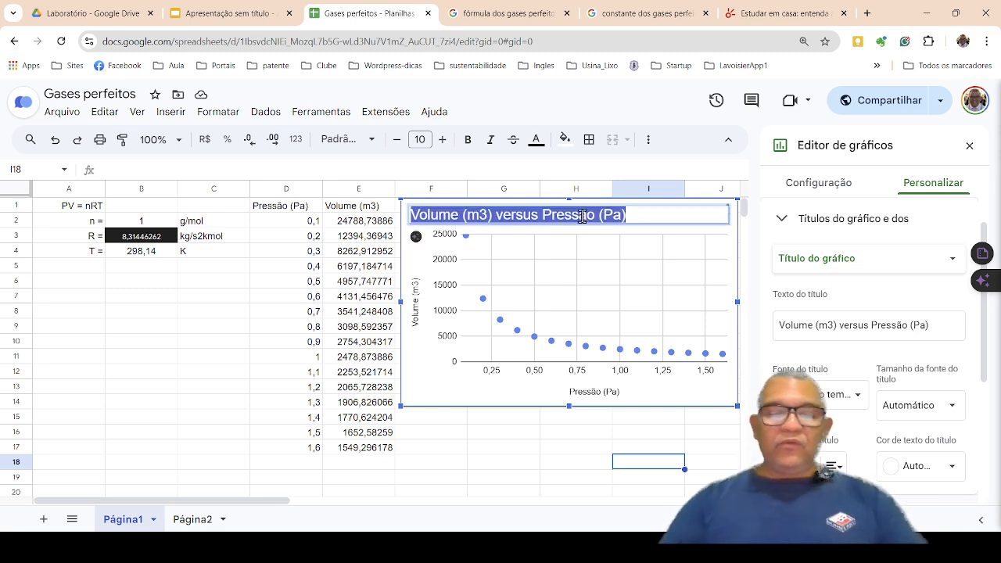
{"action": "type", "text": "Comp"}
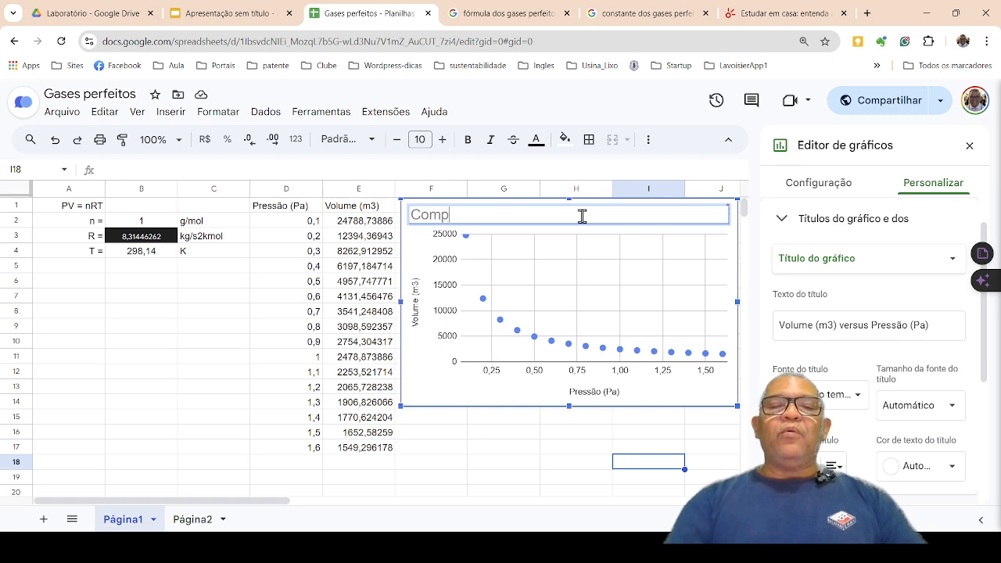
{"action": "type", "text": "ortamento do"}
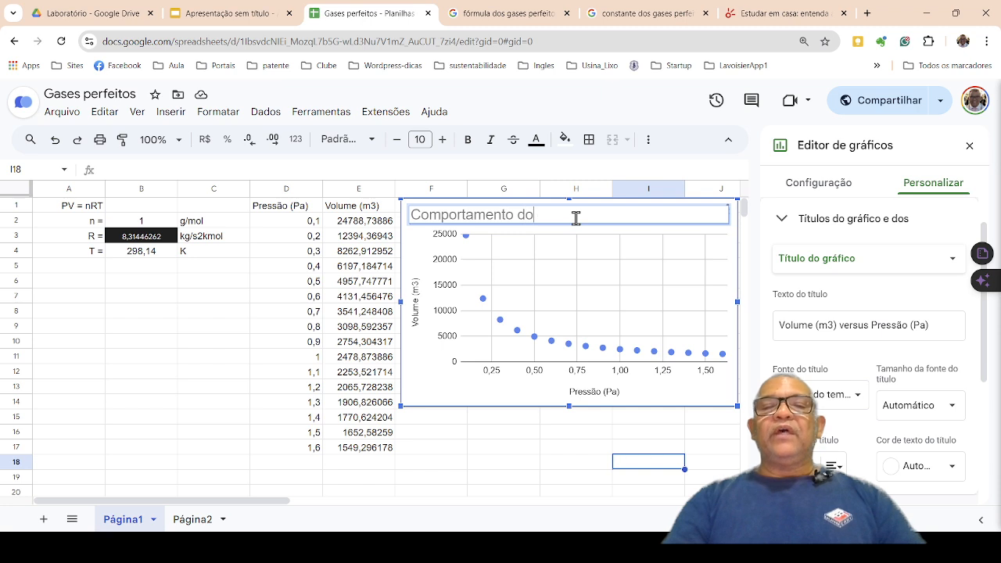
{"action": "key", "text": "BackSpace"}
{"action": "type", "text": "a pressão em v"}
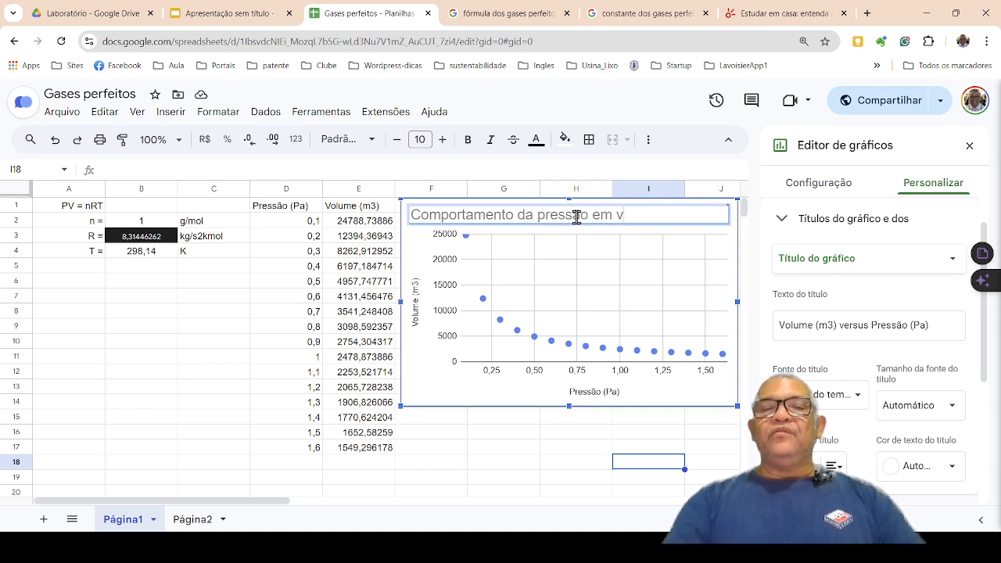
{"action": "key", "text": "BackSpace"}
{"action": "type", "text": "fun"}
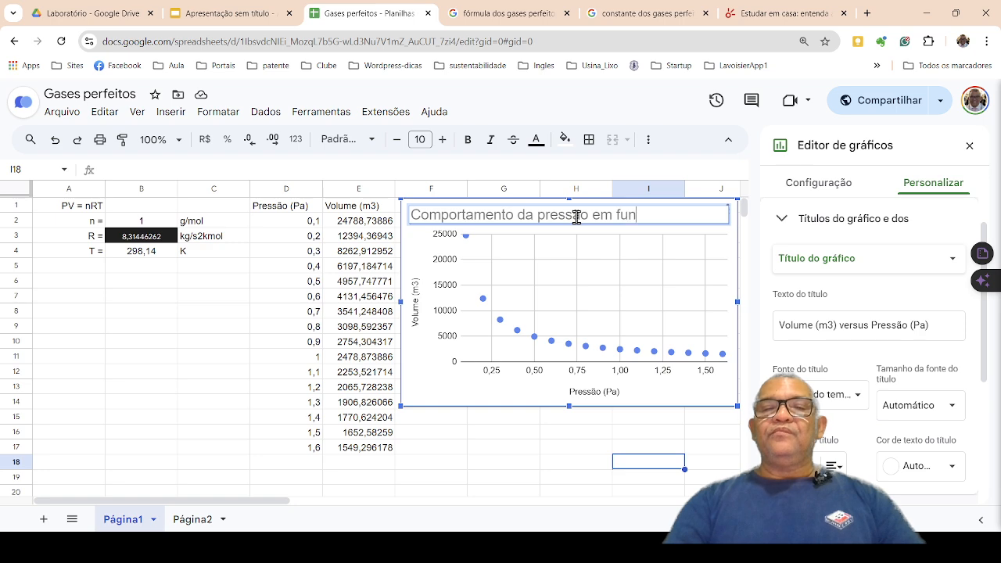
{"action": "type", "text": "ção do volume"}
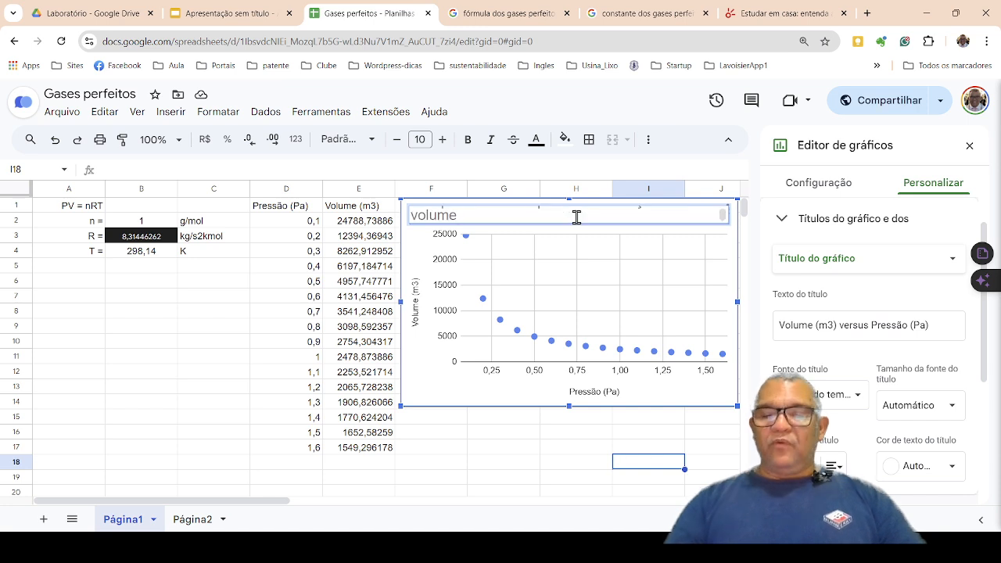
Insert "de um gás perfeito" after "Comportamento" in the chart title, apply the title and deselect the chart.
{"action": "key", "text": "Left"}
{"action": "key", "text": "Left"}
{"action": "key", "text": "Left"}
{"action": "key", "text": "Left"}
{"action": "key", "text": "Left"}
{"action": "key", "text": "Left"}
{"action": "key", "text": "Left"}
{"action": "key", "text": "Left"}
{"action": "key", "text": "Left"}
{"action": "key", "text": "Left"}
{"action": "key", "text": "Left"}
{"action": "key", "text": "Left"}
{"action": "key", "text": "Left"}
{"action": "key", "text": "Left"}
{"action": "key", "text": "Left"}
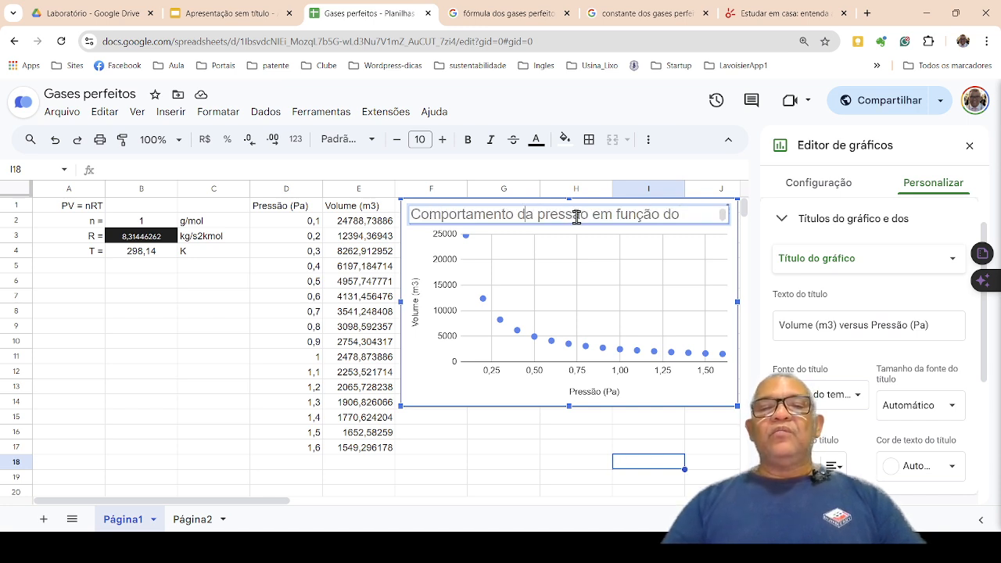
{"action": "type", "text": "de um gá"}
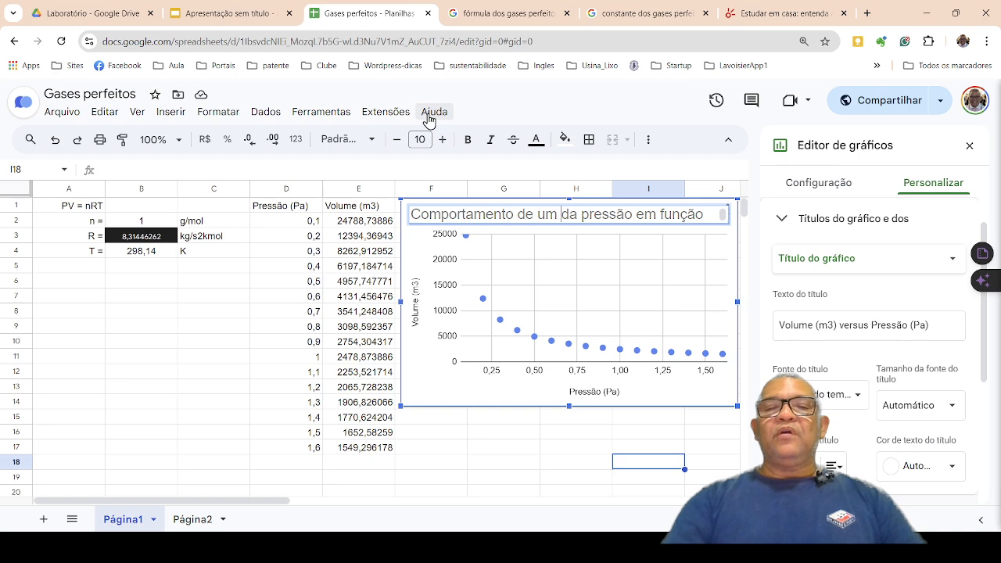
{"action": "type", "text": "s pr"}
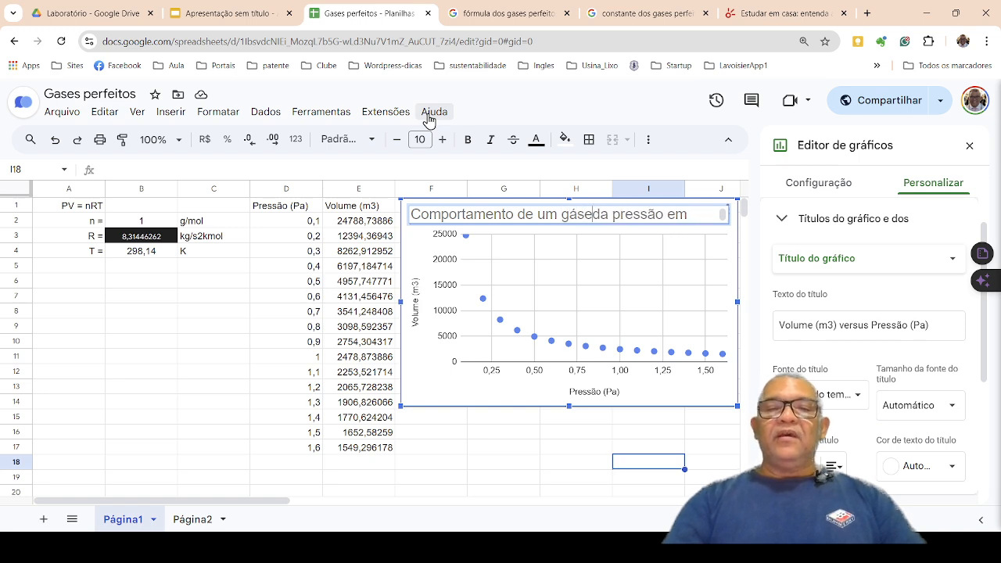
{"action": "key", "text": "BackSpace"}
{"action": "type", "text": "erfeito"}
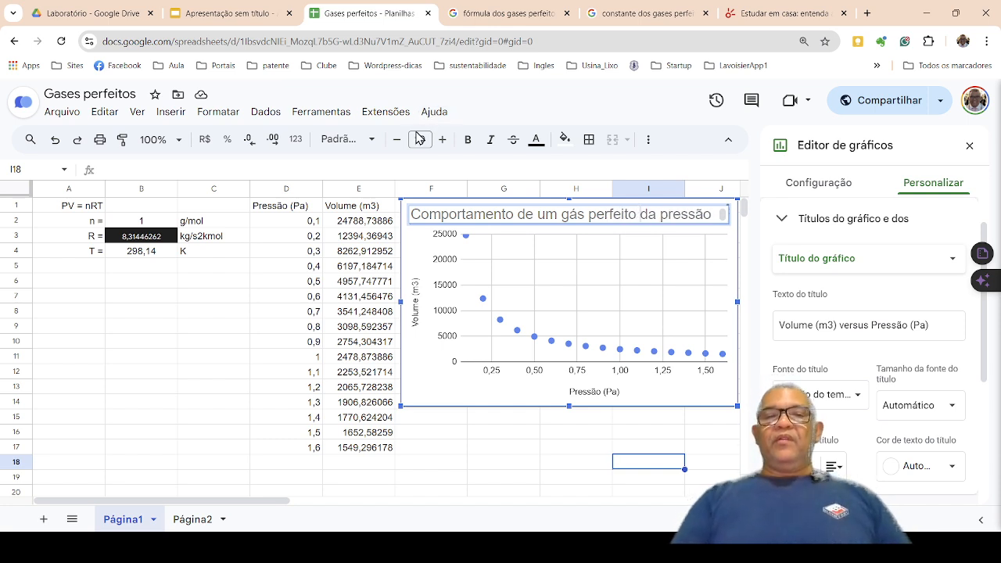
{"action": "left_click", "coordinate": [532, 251]}
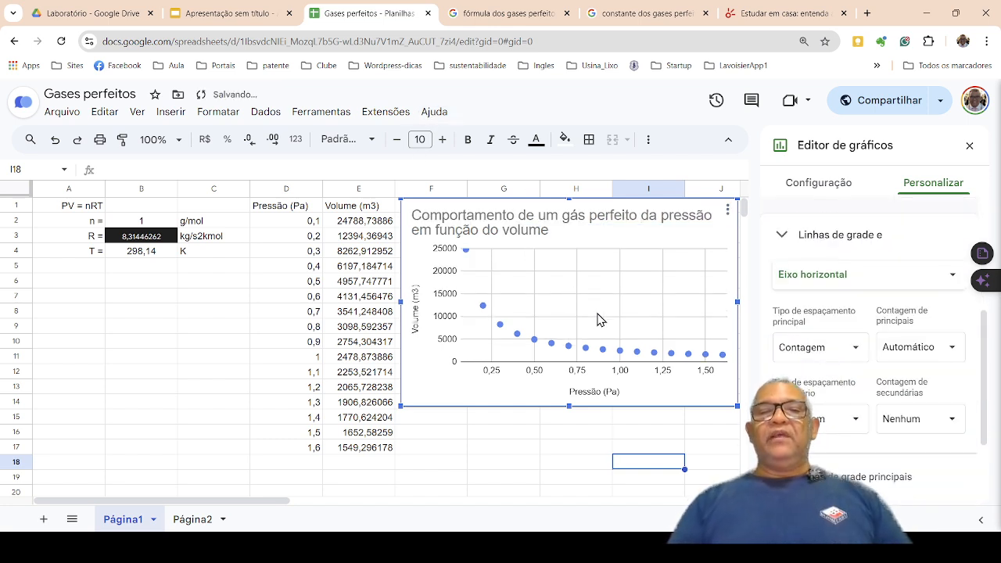
{"action": "left_click", "coordinate": [529, 453]}
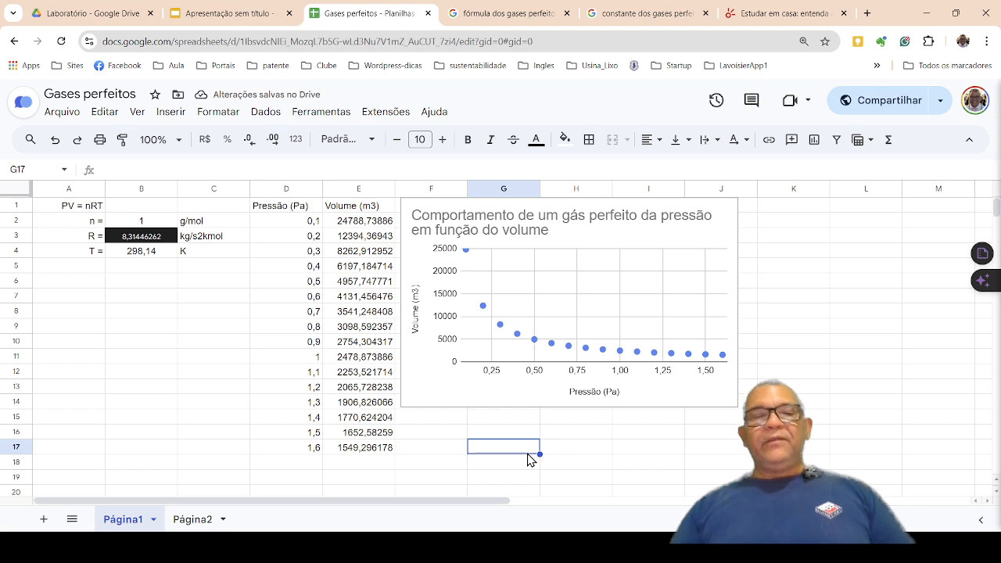